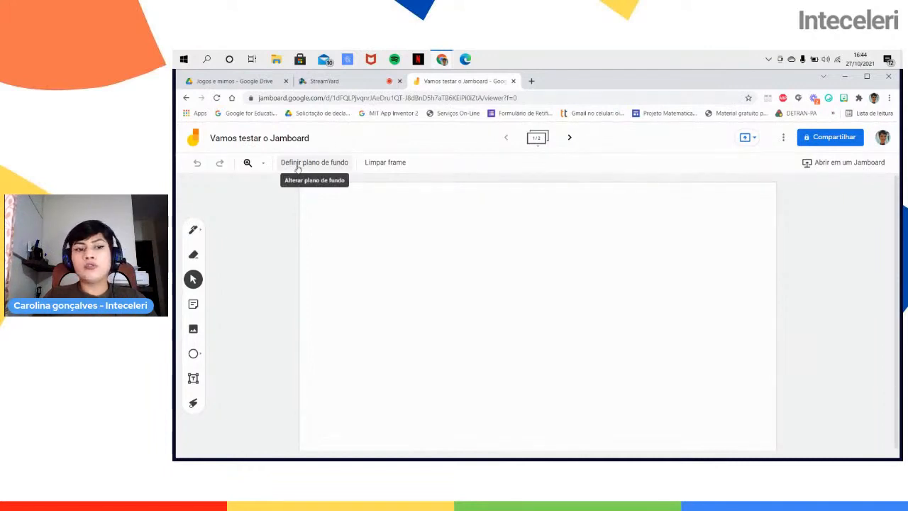
Try the grey grid, white grid and dotted backgrounds on the first frame
click(298, 168)
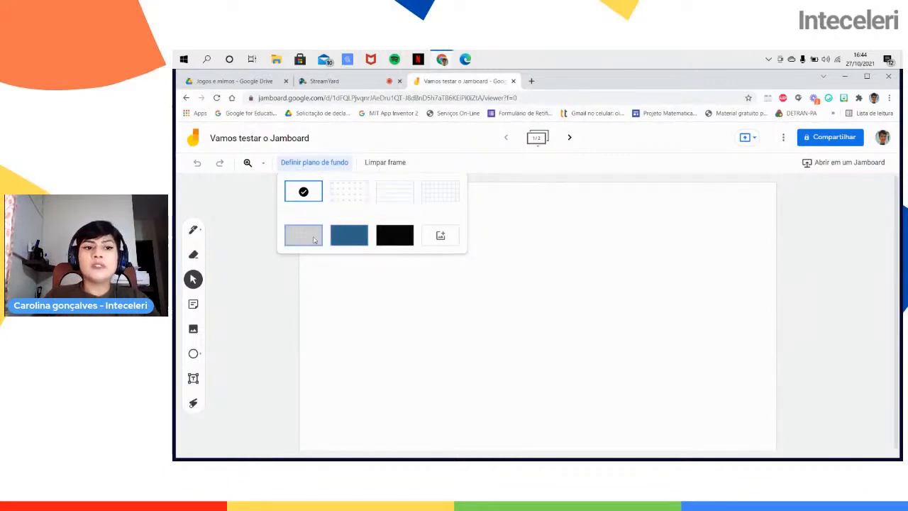
click(288, 236)
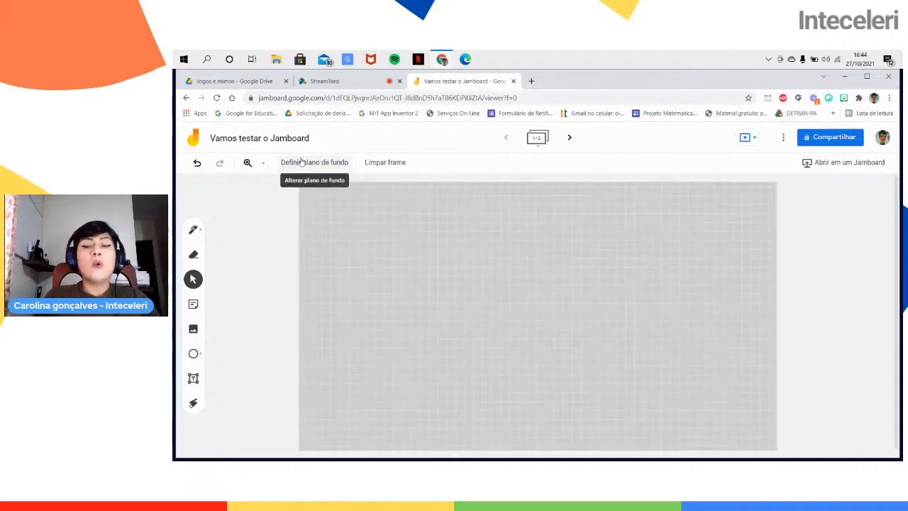
click(321, 162)
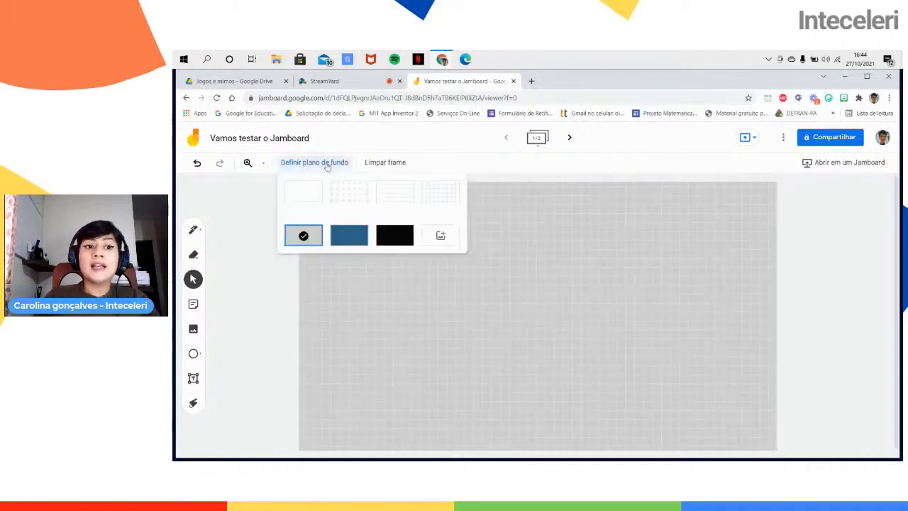
click(430, 197)
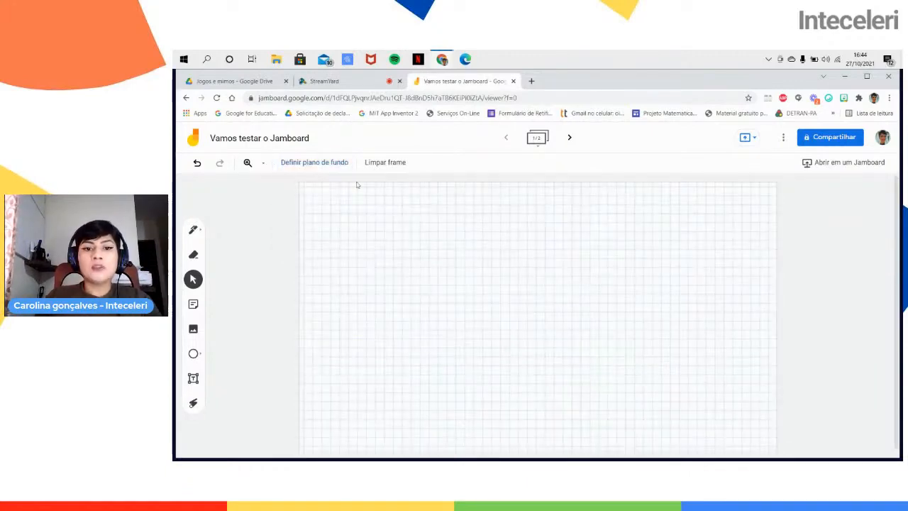
click(345, 164)
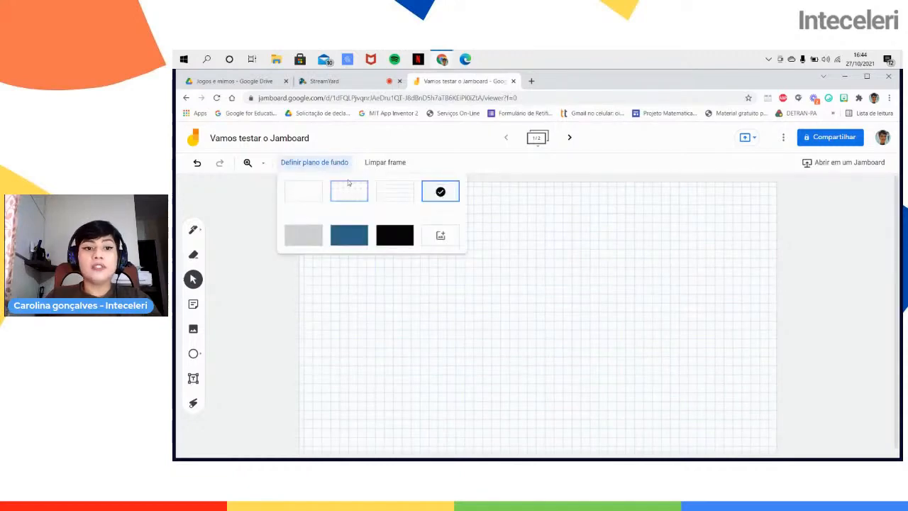
click(348, 190)
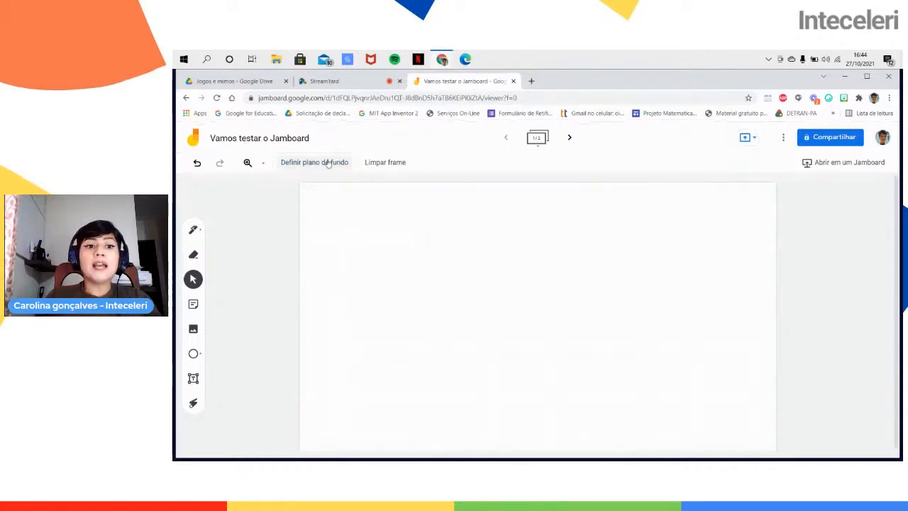
Set the first frame's background to solid blue
click(331, 163)
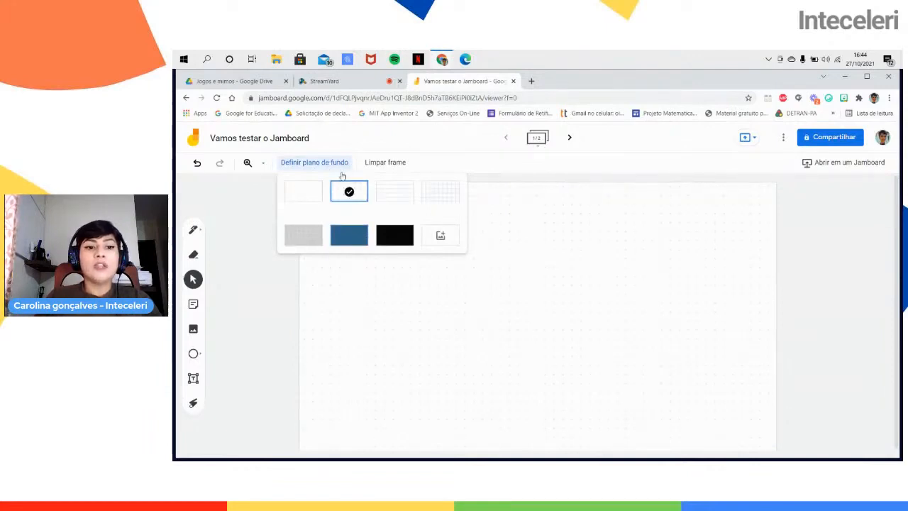
click(352, 241)
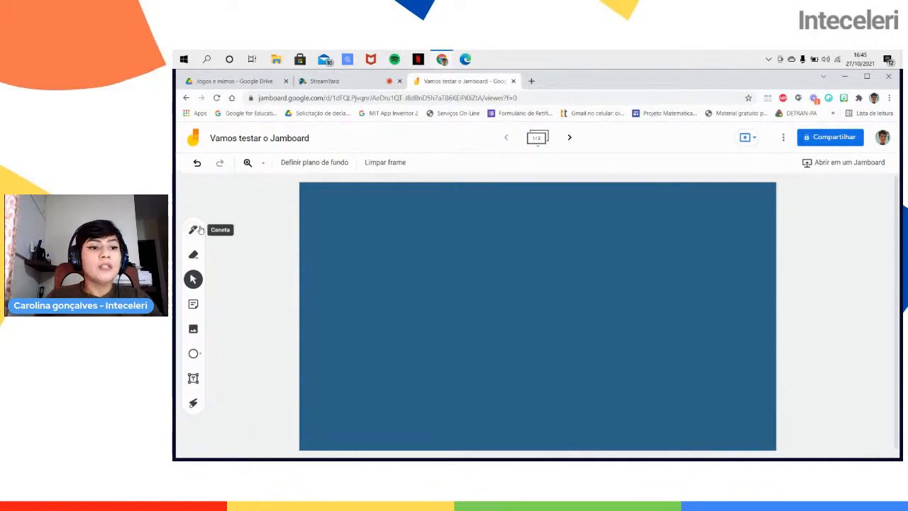
Draw a red zigzag line ending in a long curve across the frame's upper part with the marker
click(201, 231)
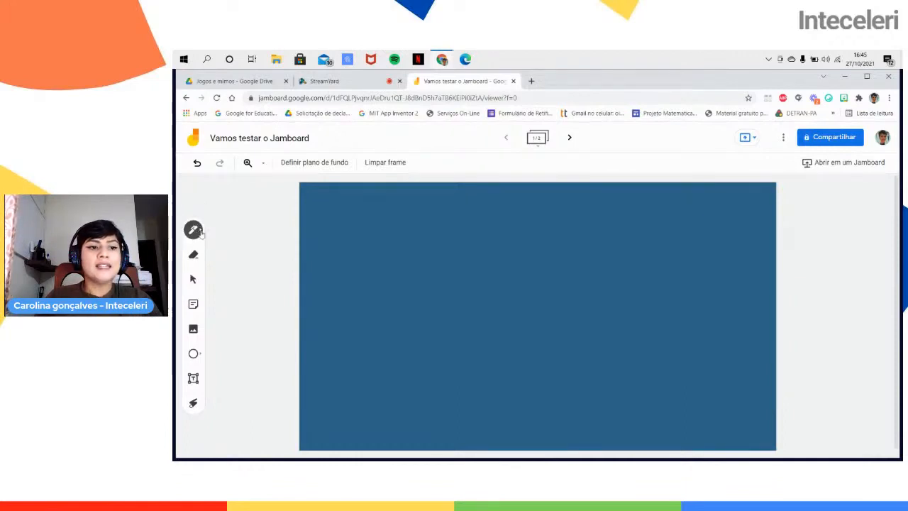
click(201, 231)
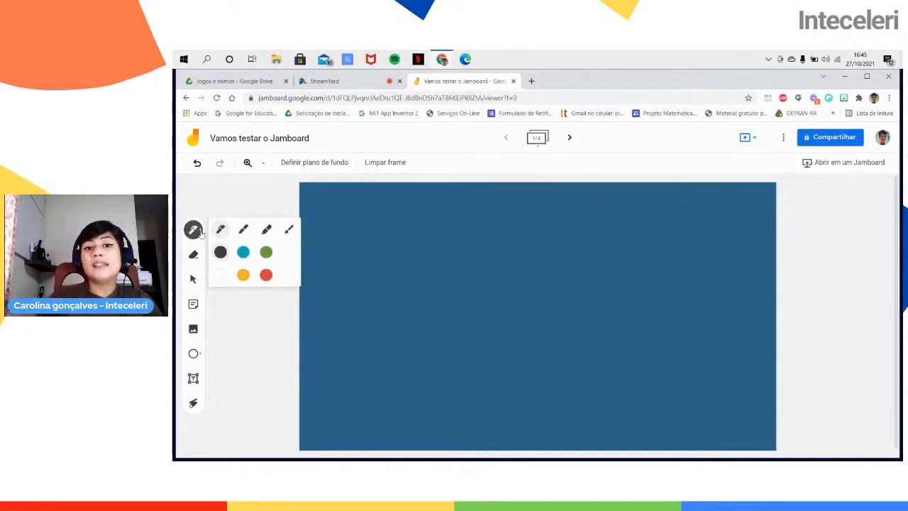
click(266, 274)
click(242, 232)
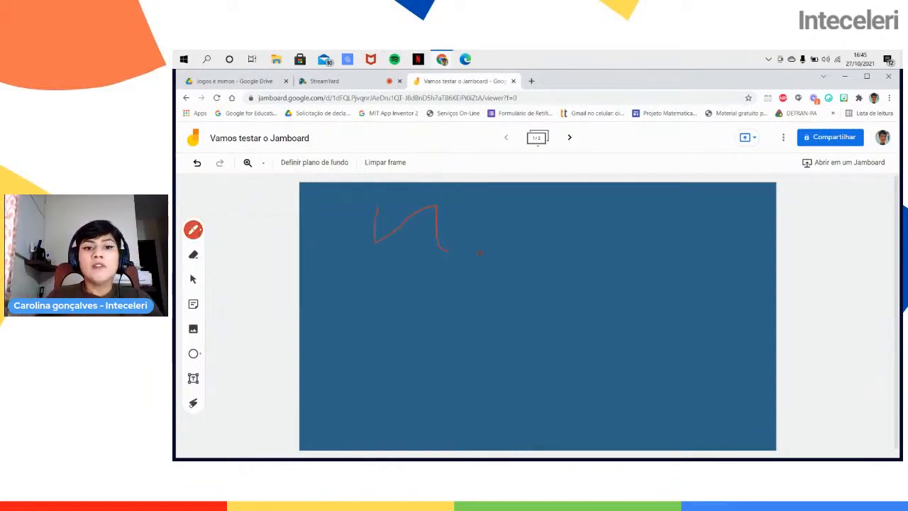
Draw a red highlighter curve below the zigzag line and a faint red brush curve above it
click(193, 229)
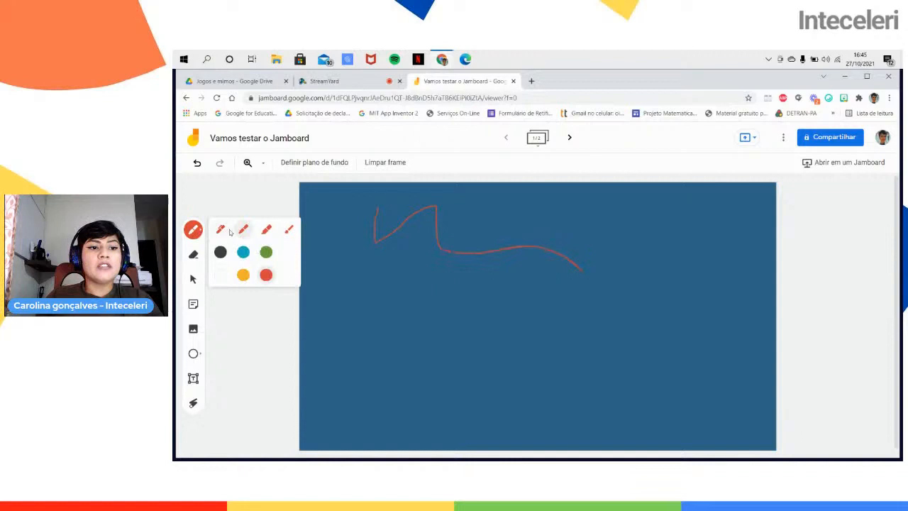
click(266, 229)
drag(315, 270, 373, 301)
click(193, 230)
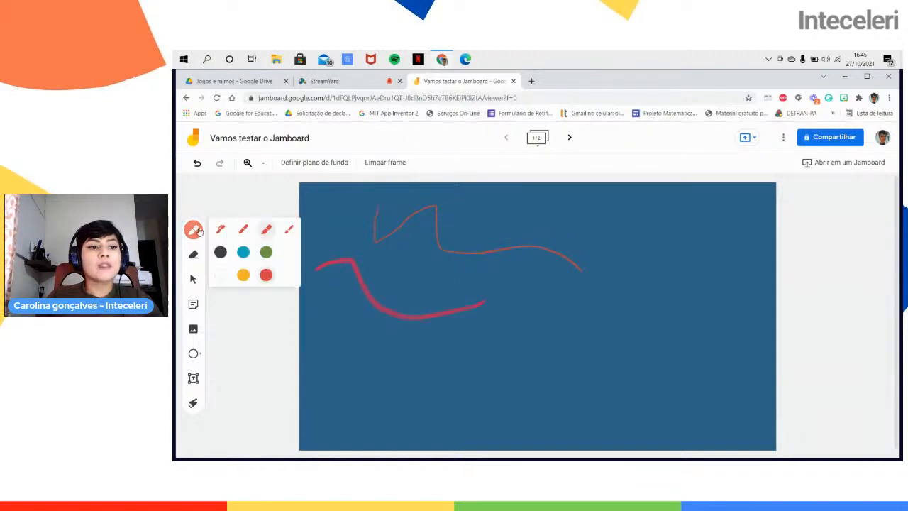
click(292, 229)
drag(313, 229, 454, 272)
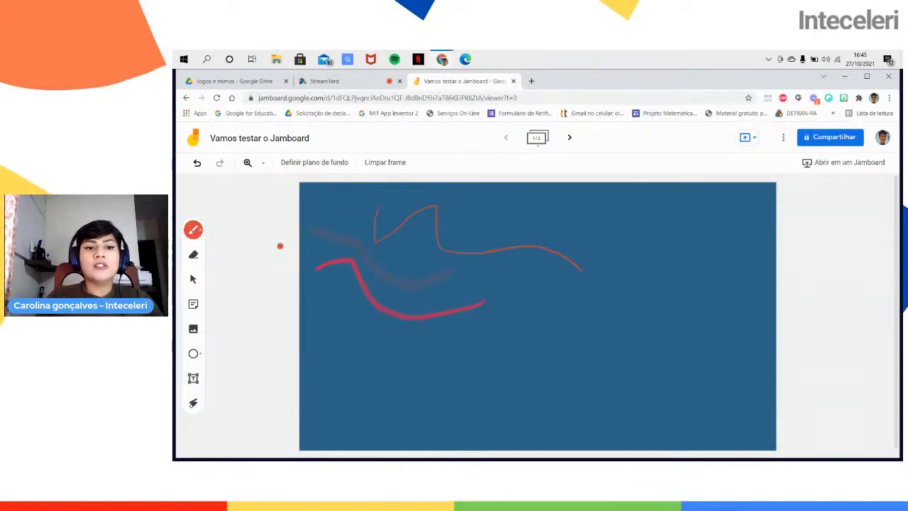
Draw a yellow brush curve below the red highlighter stroke and a thin yellow pen curve between the red strokes
click(198, 228)
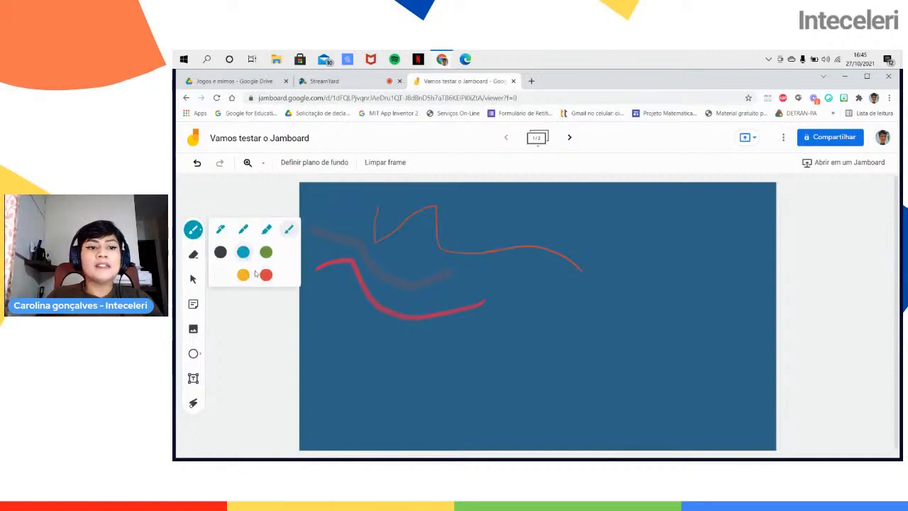
click(243, 274)
mouse_move(319, 312)
mouse_down()
mouse_move(372, 352)
mouse_move(411, 347)
mouse_up()
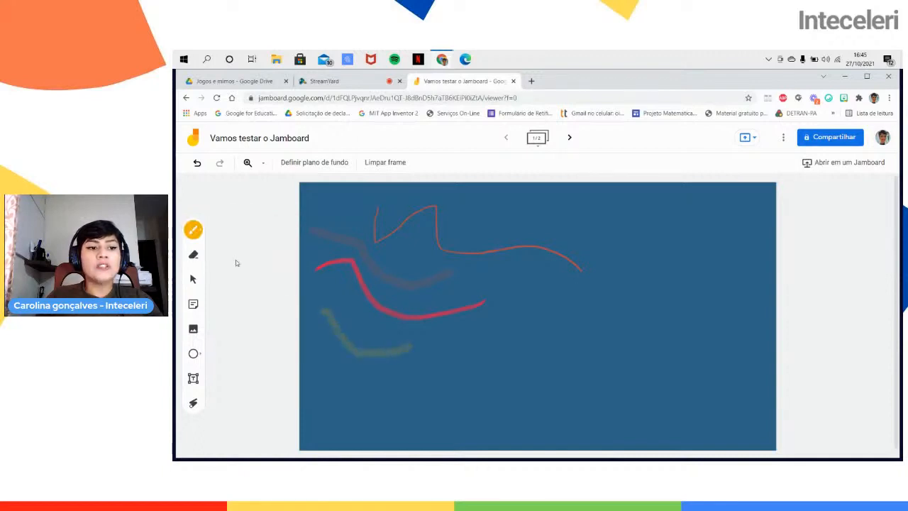
click(193, 230)
click(221, 229)
mouse_move(365, 264)
mouse_down()
mouse_move(447, 294)
mouse_move(495, 284)
mouse_up()
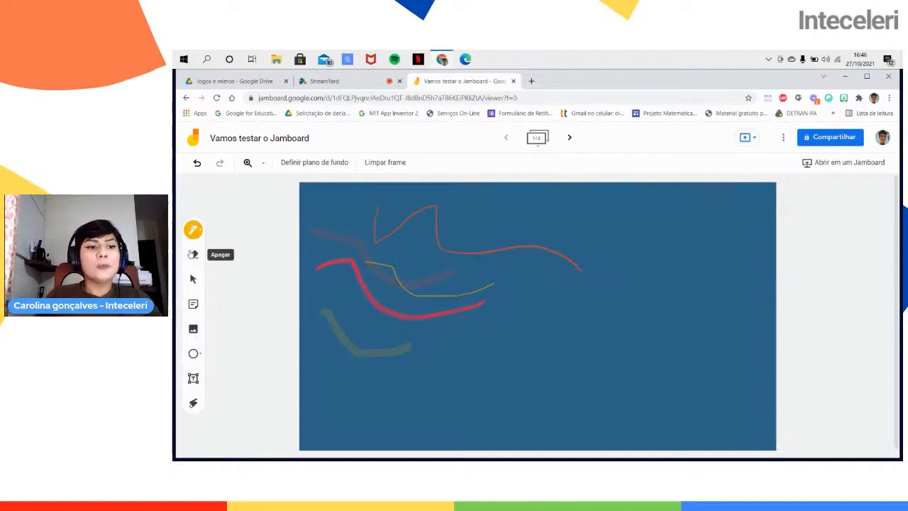
Erase most of the red strokes and the thin yellow line, leaving fragments and the yellow brush curve
click(193, 257)
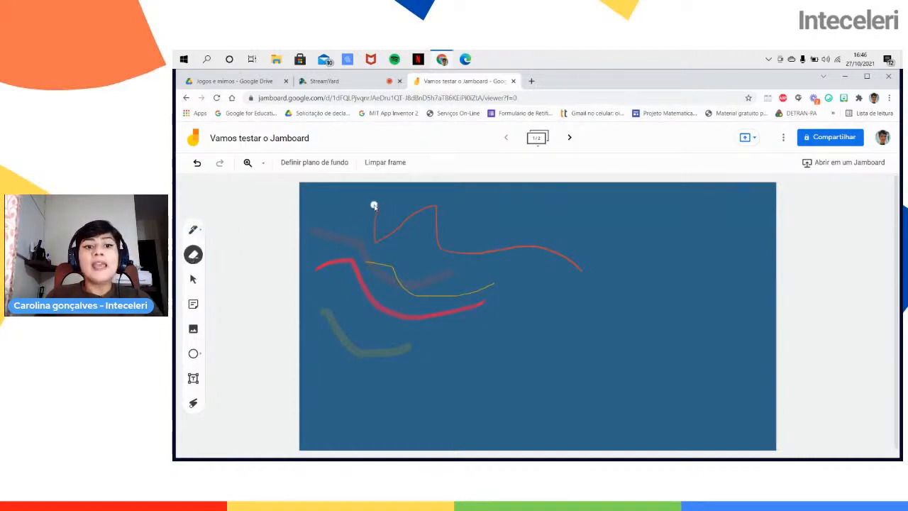
mouse_move(373, 202)
mouse_down()
mouse_move(375, 234)
mouse_move(410, 231)
mouse_move(389, 244)
mouse_move(416, 213)
mouse_move(367, 241)
mouse_move(336, 229)
mouse_move(334, 298)
mouse_move(378, 291)
mouse_move(441, 298)
mouse_move(444, 318)
mouse_move(434, 275)
mouse_move(482, 253)
mouse_move(435, 192)
mouse_move(438, 251)
mouse_move(346, 271)
mouse_move(350, 253)
mouse_up()
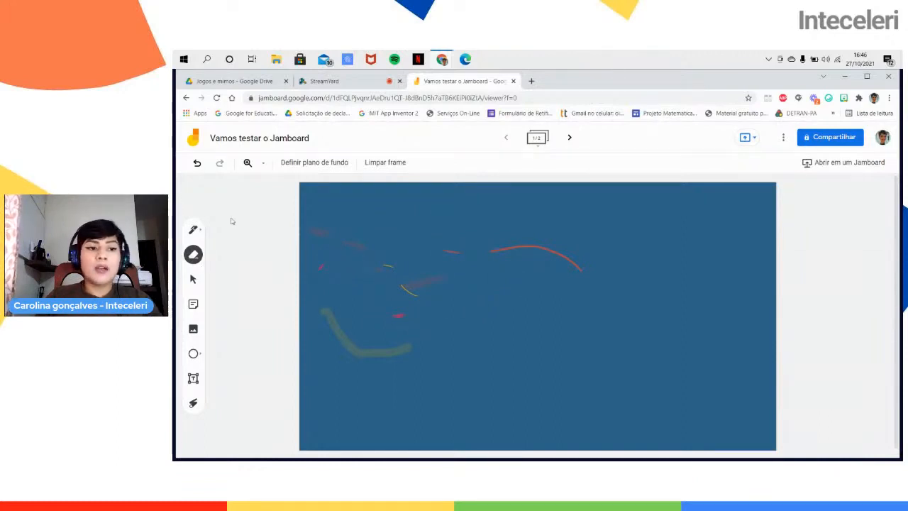
Add an orange sticky note with the text "Jamboard" to the frame
click(193, 305)
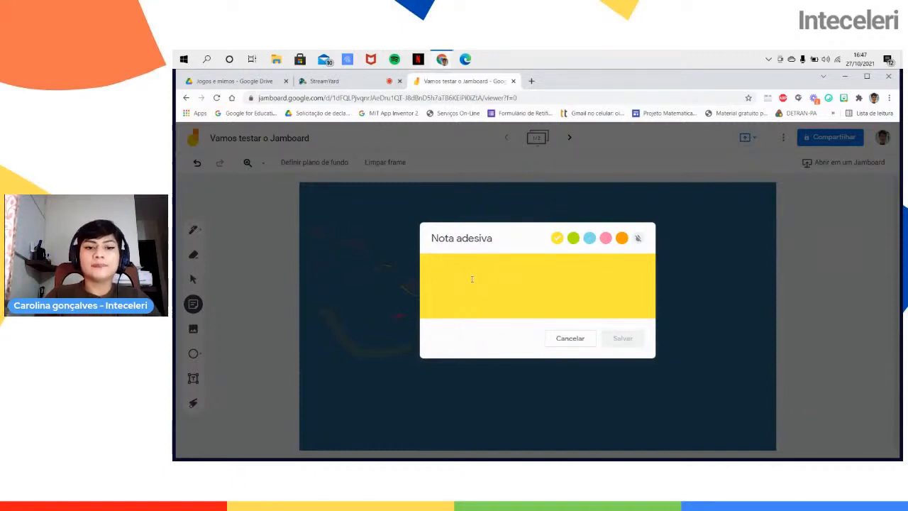
click(572, 338)
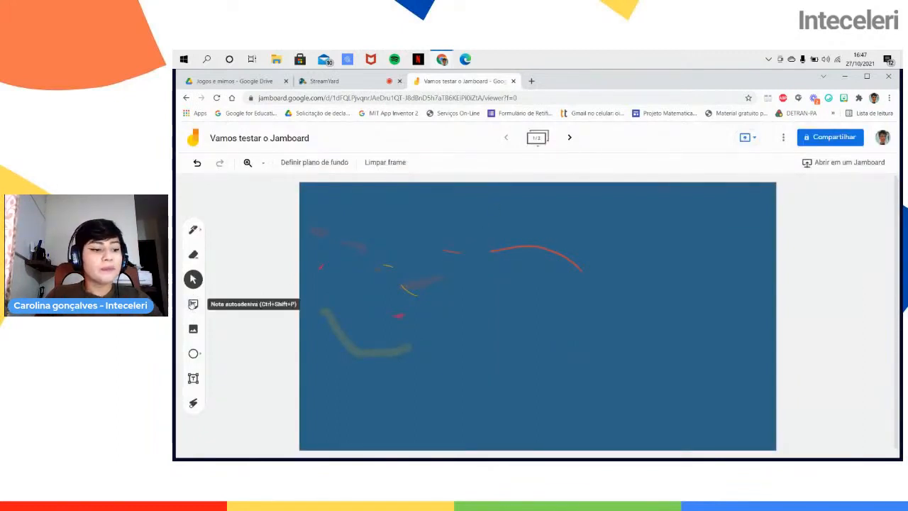
click(193, 304)
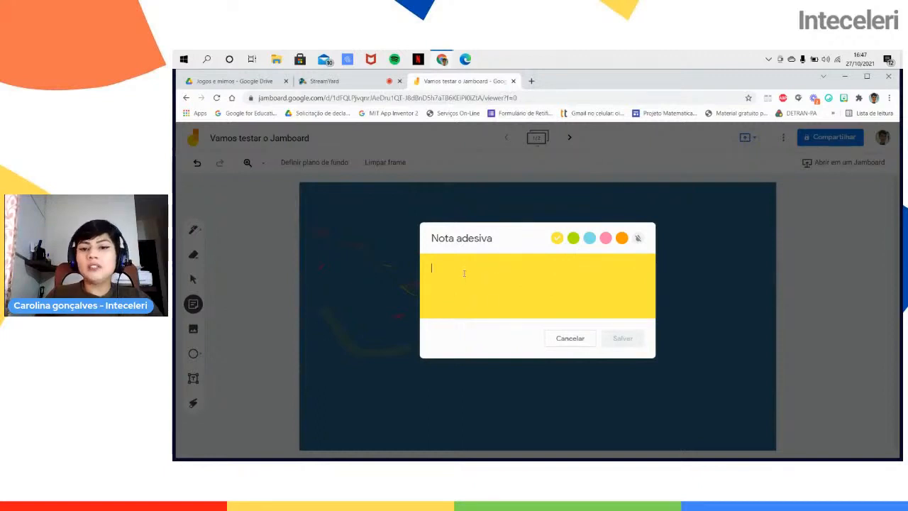
click(622, 240)
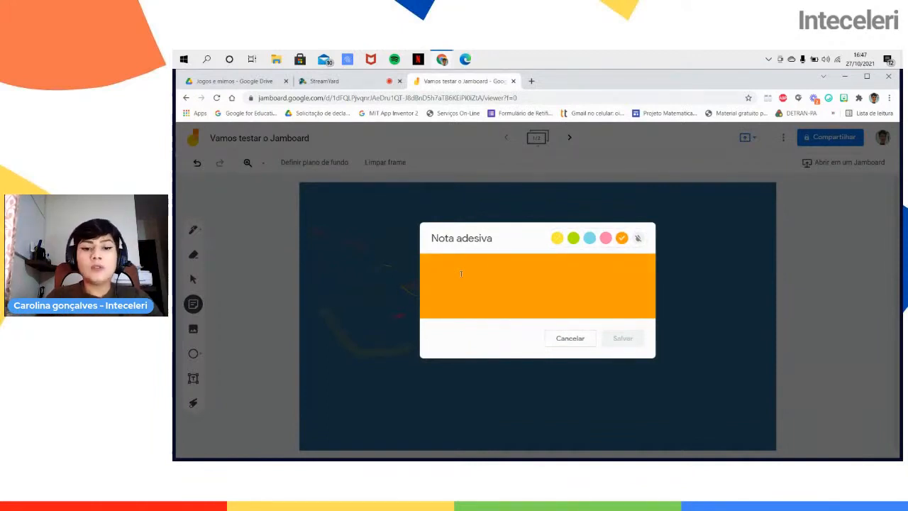
text(Goog)
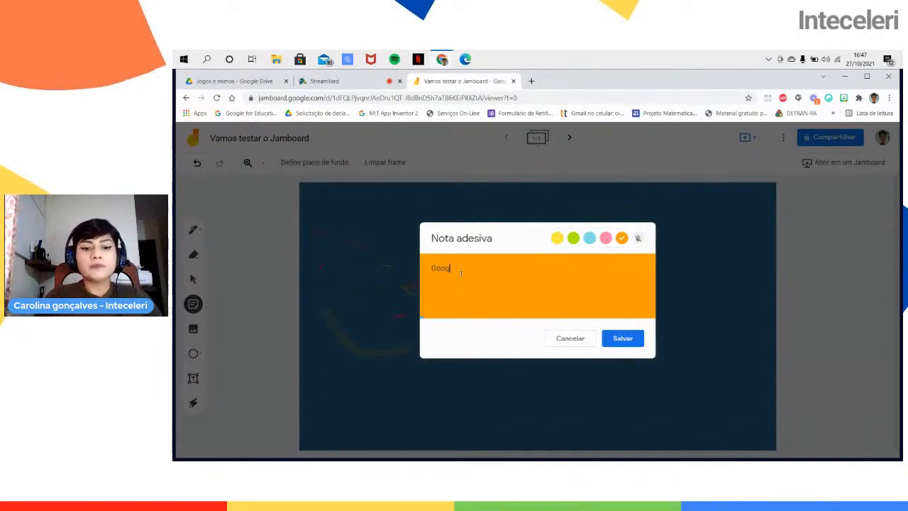
text(le)
key(BackSpace)
key(BackSpace)
key(BackSpace)
key(BackSpace)
key(BackSpace)
key(BackSpace)
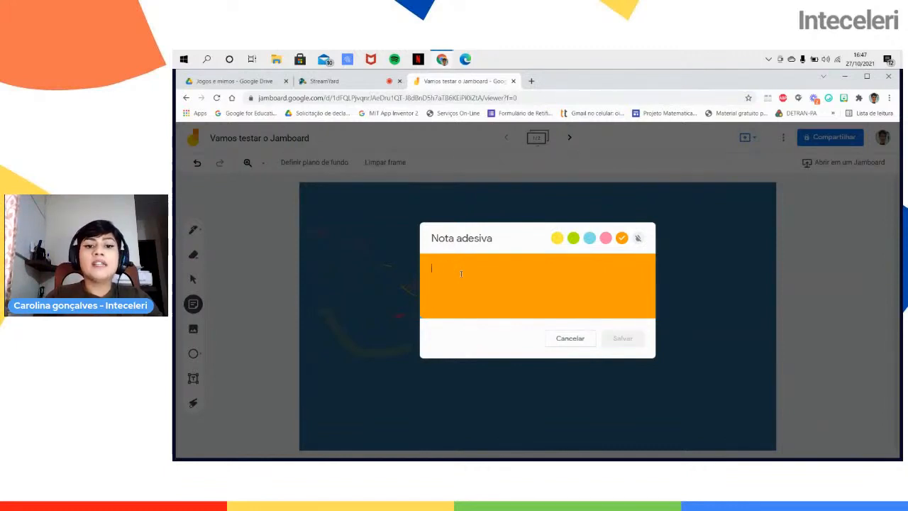
text(Jam)
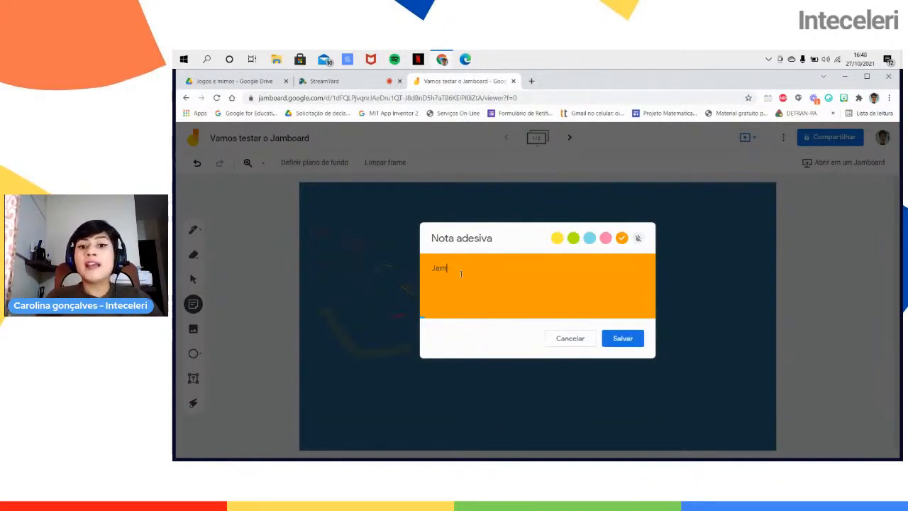
text(board)
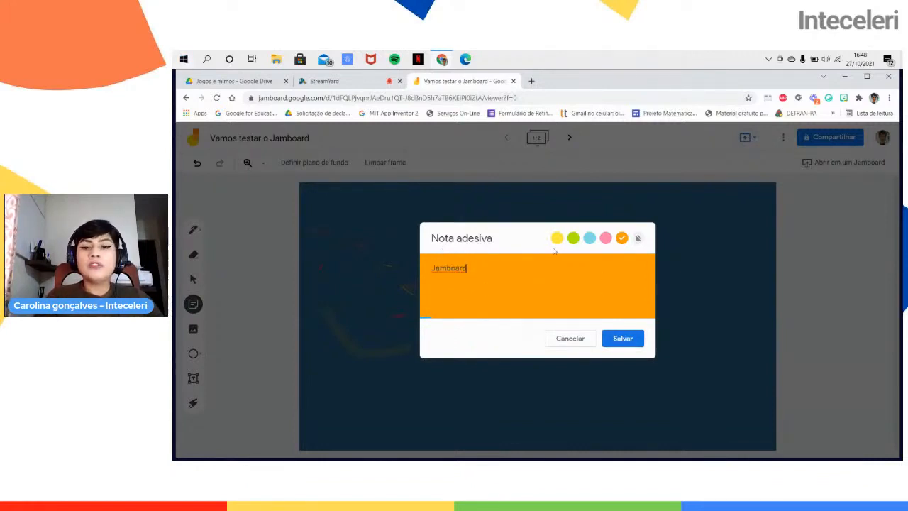
click(622, 340)
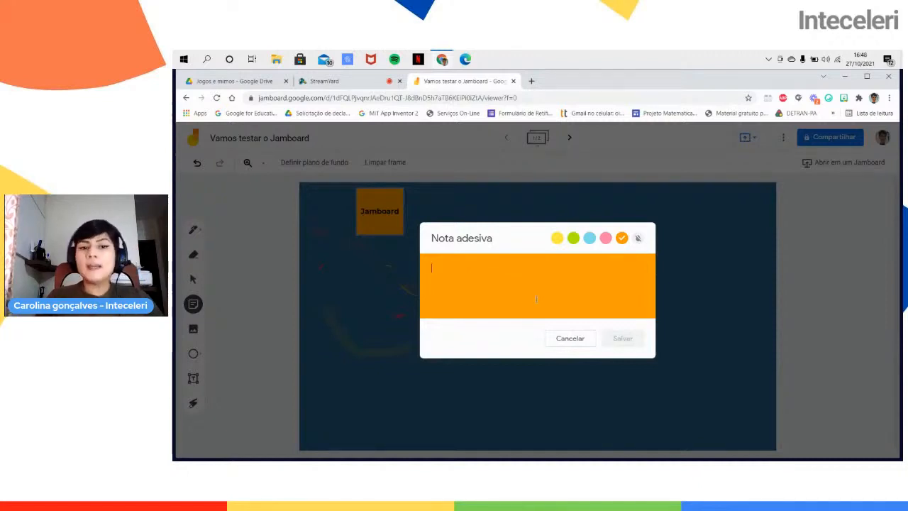
click(580, 339)
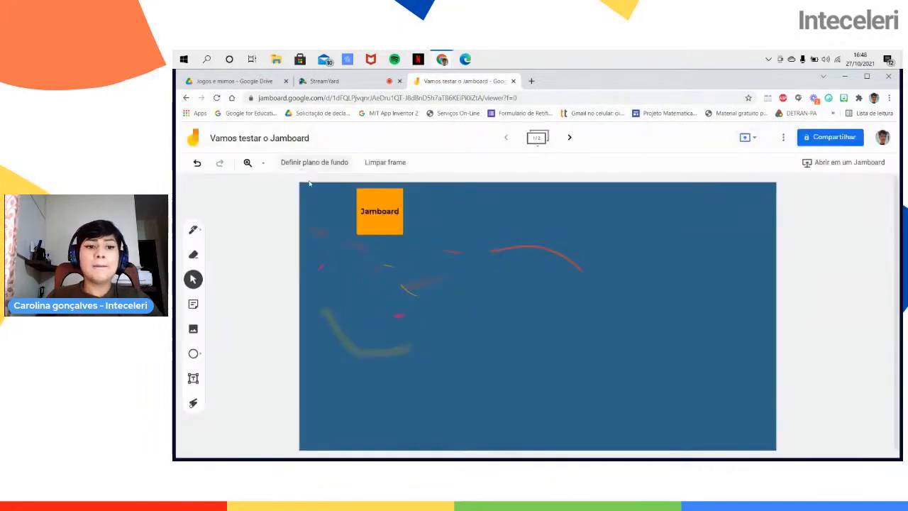
Move the Jamboard sticky note beyond the end of the remaining red curve and enlarge it until it touches the curve
click(389, 197)
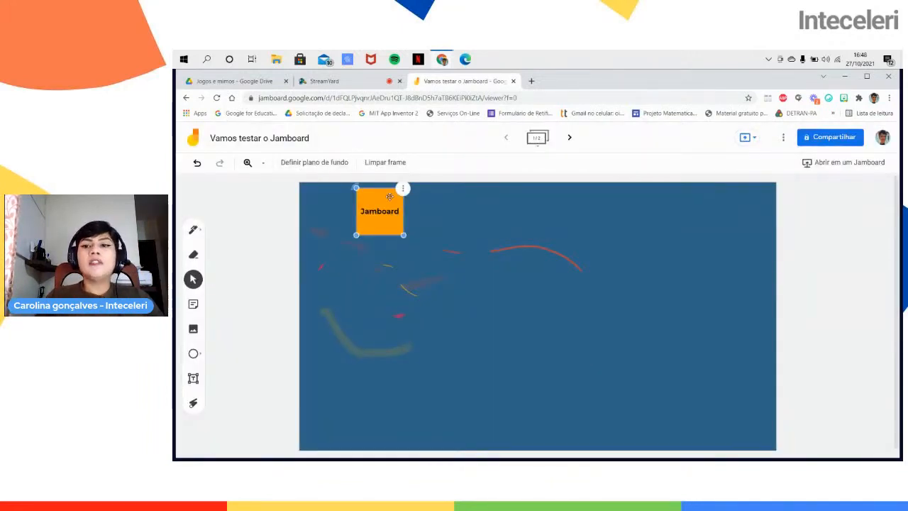
drag(390, 199, 632, 237)
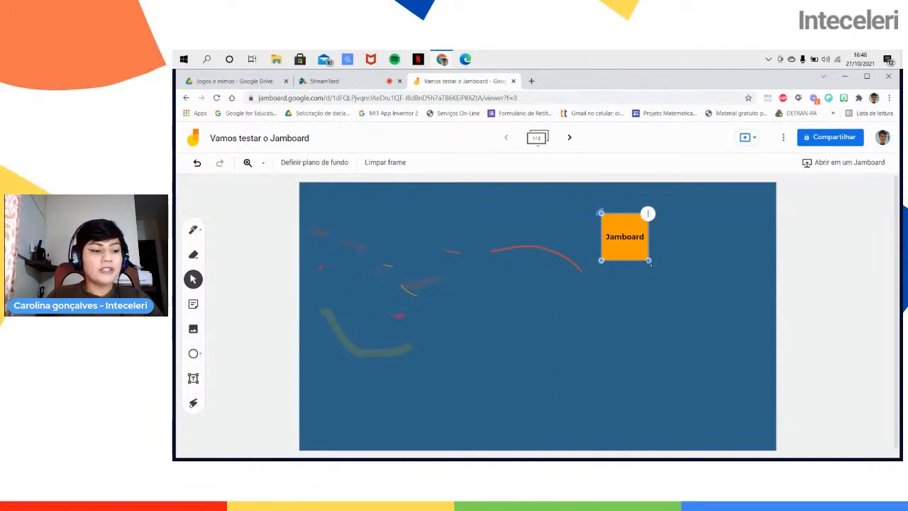
drag(601, 261, 580, 281)
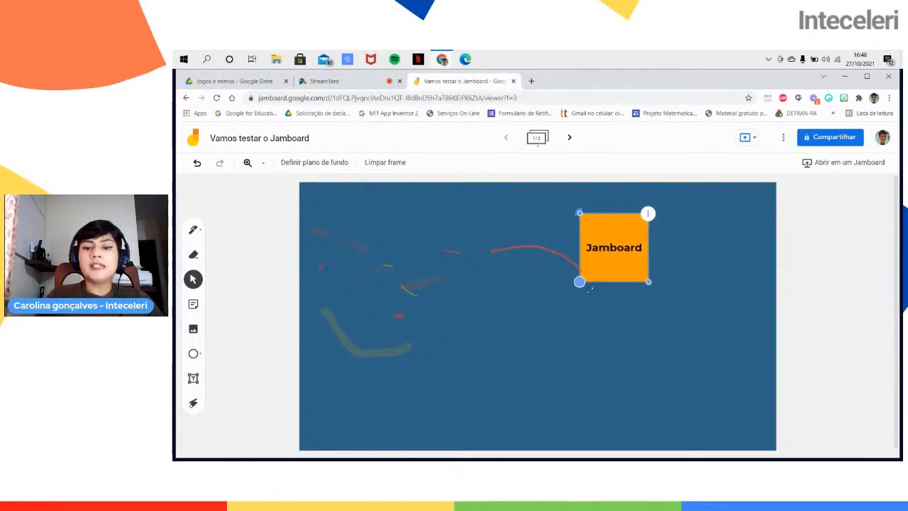
click(657, 224)
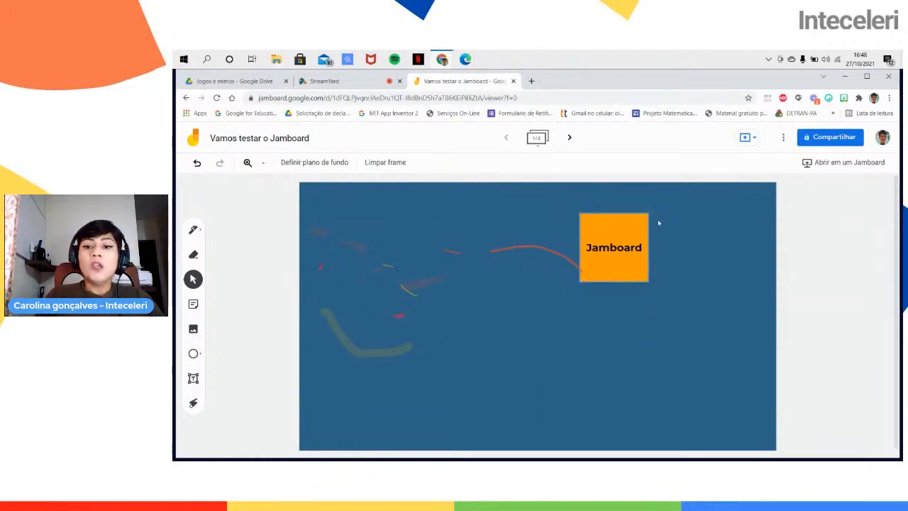
View the Jamboard sticky note's options, and move the note clear of the red curve's end, in the upper right of the frame
click(647, 216)
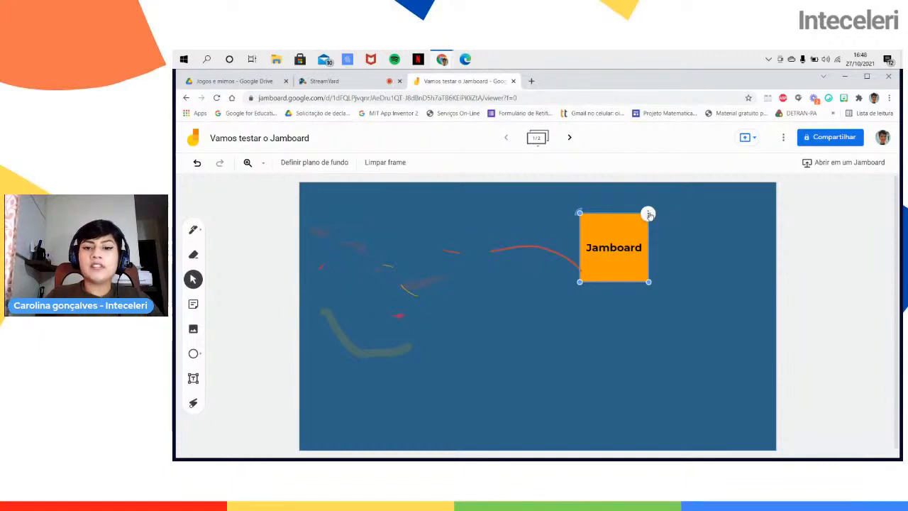
click(648, 213)
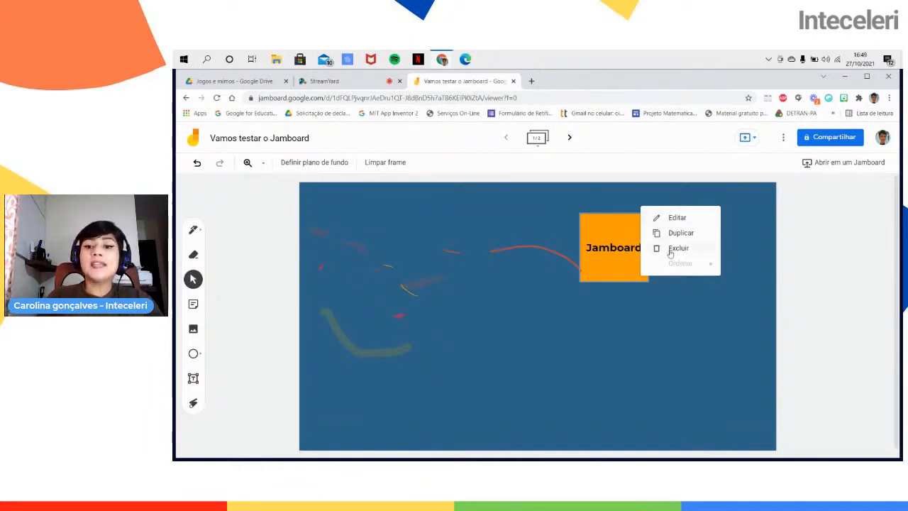
click(573, 247)
drag(608, 249, 403, 229)
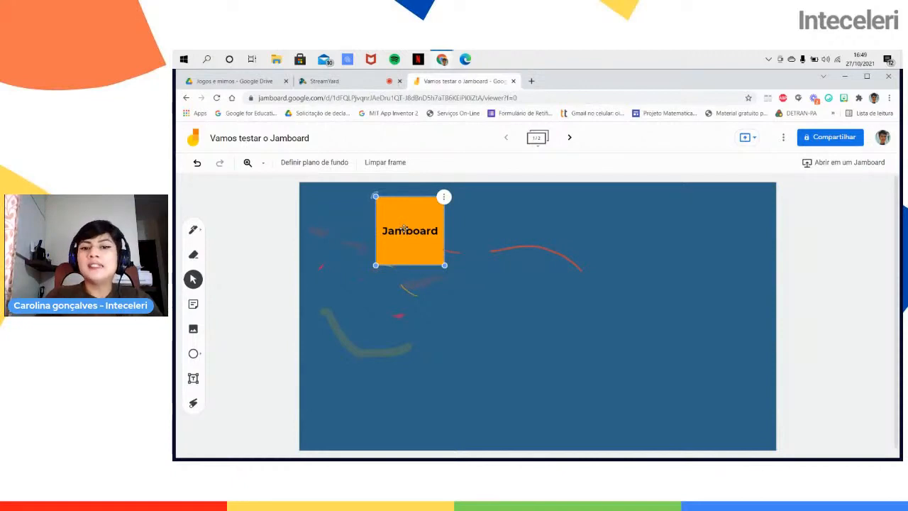
drag(404, 228, 646, 234)
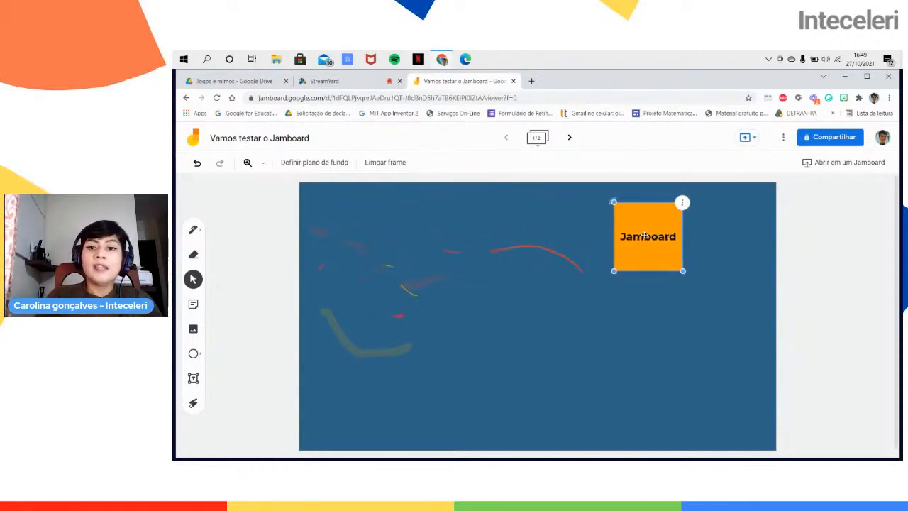
click(181, 300)
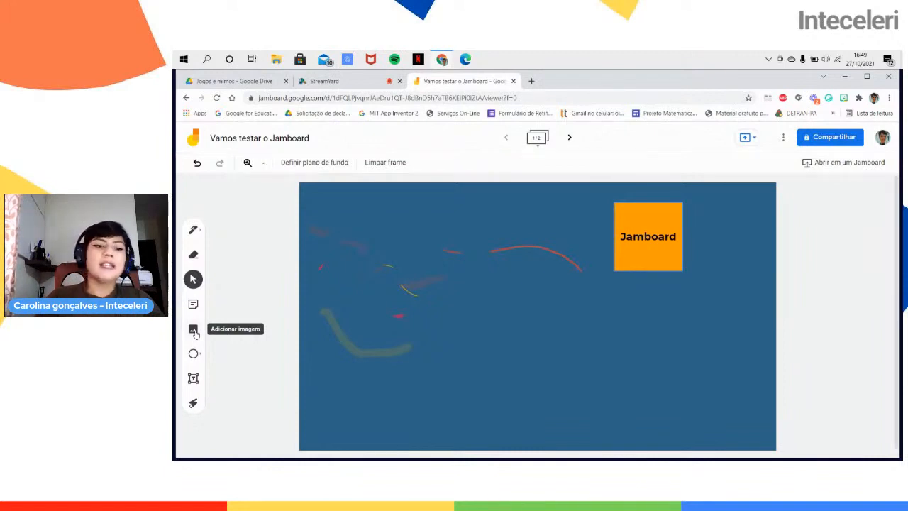
Search Google Images for "gato" as the source for a picture to add to the frame
click(192, 331)
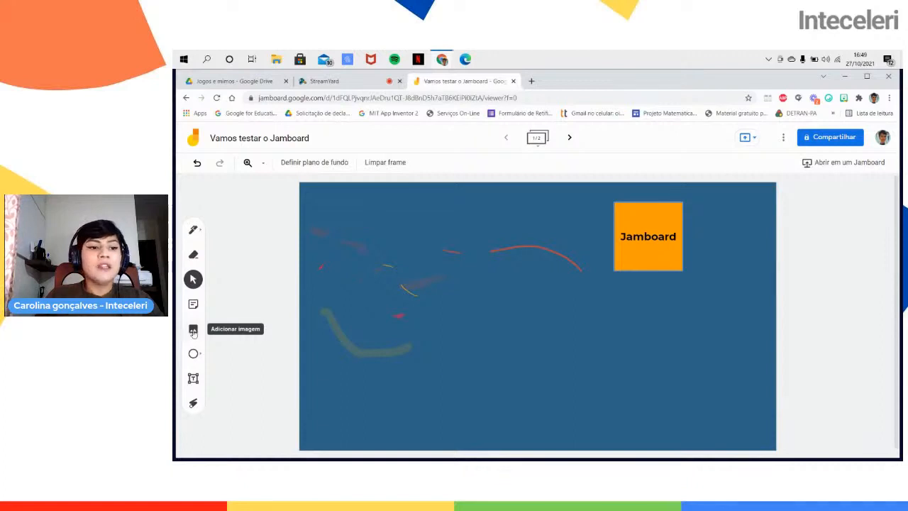
click(197, 331)
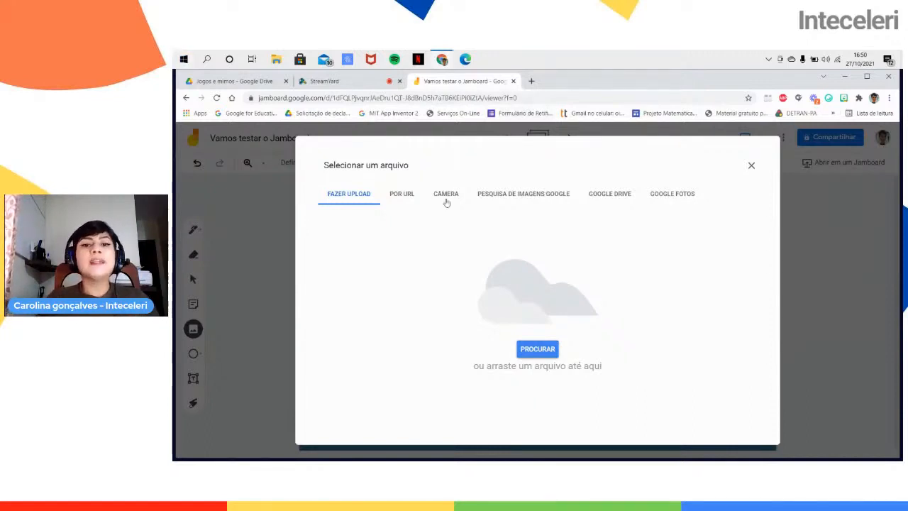
click(530, 199)
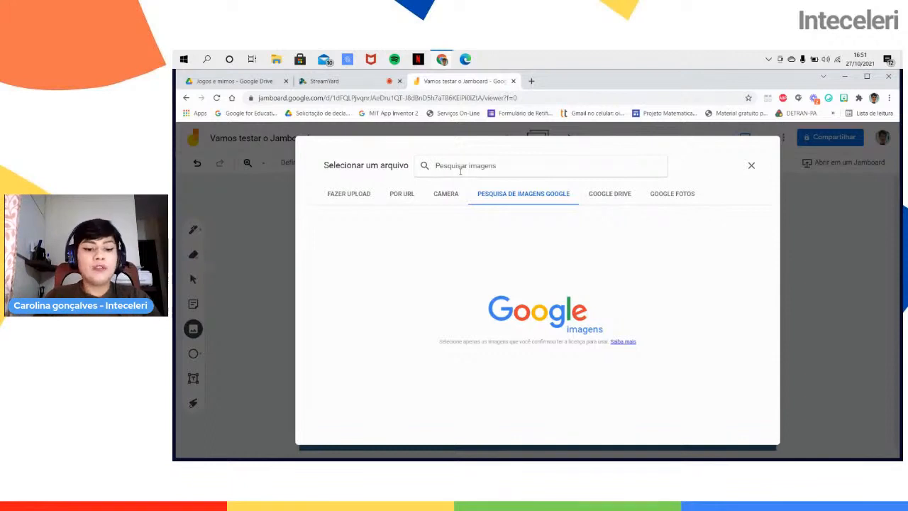
text(gato)
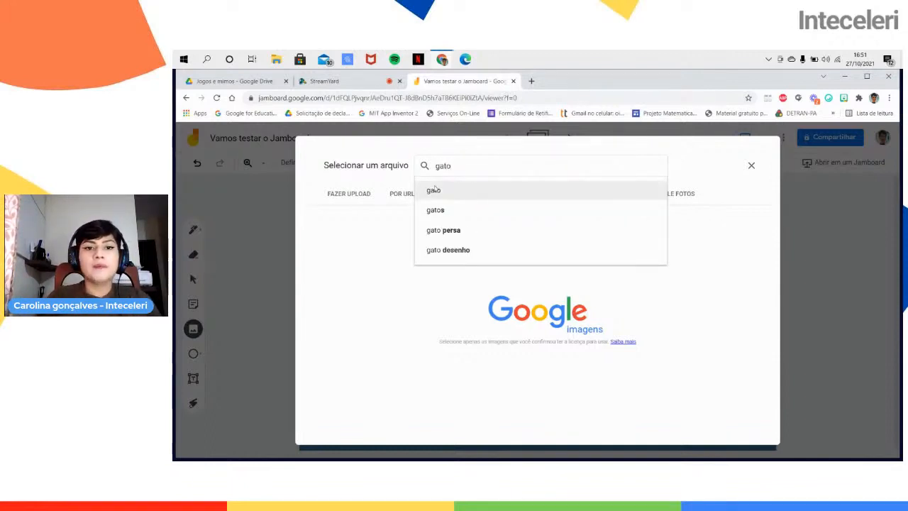
click(434, 190)
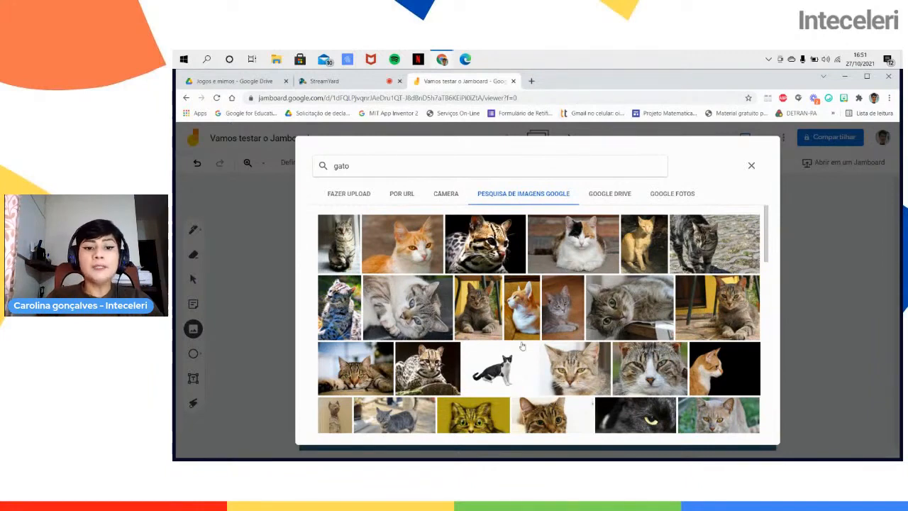
Insert the upright photo of the tabby cat lying under a chair and move it below the Jamboard sticky note
scroll(445, 344, down, 1)
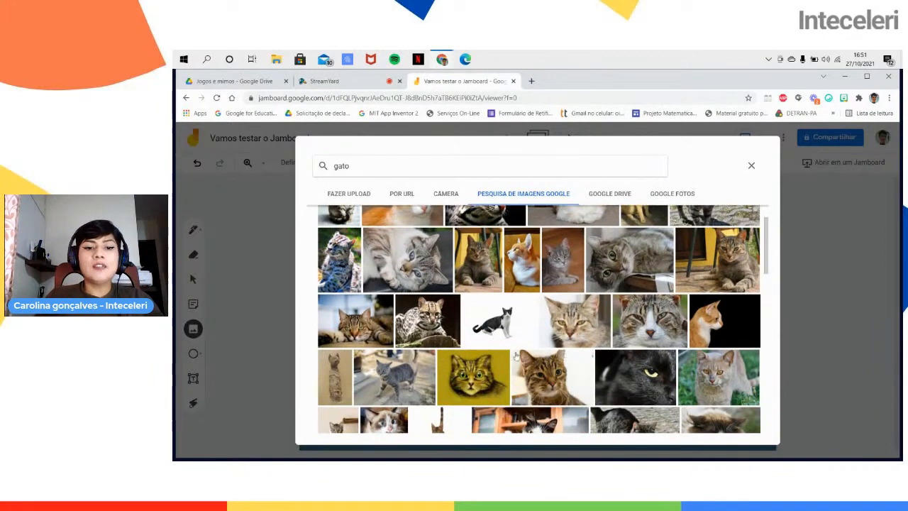
scroll(501, 321, up, 1)
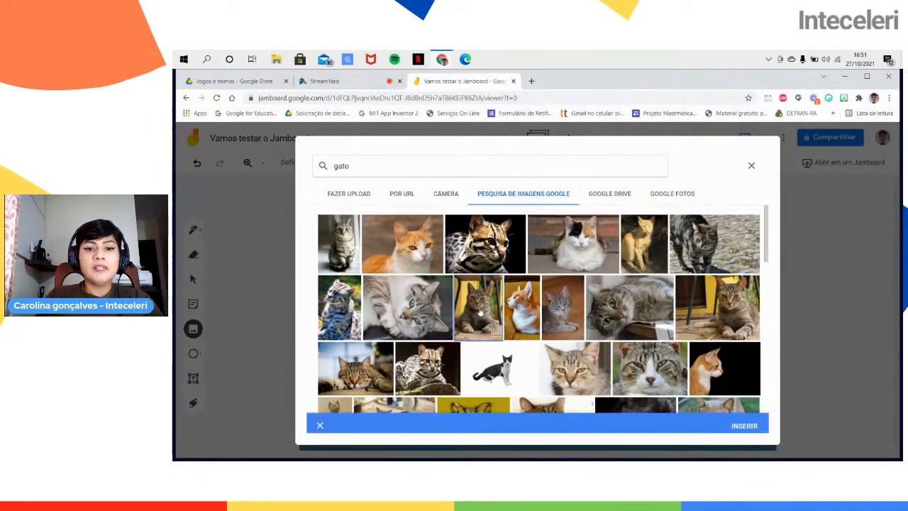
click(481, 312)
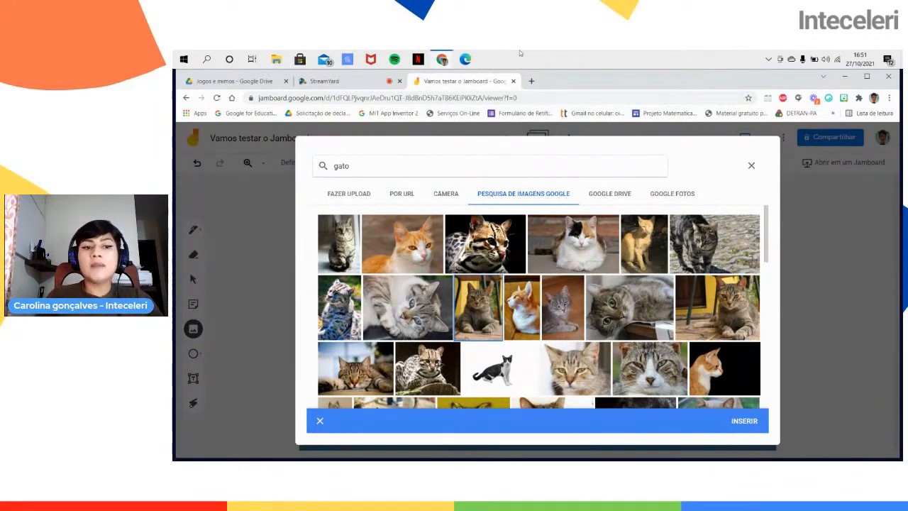
click(746, 421)
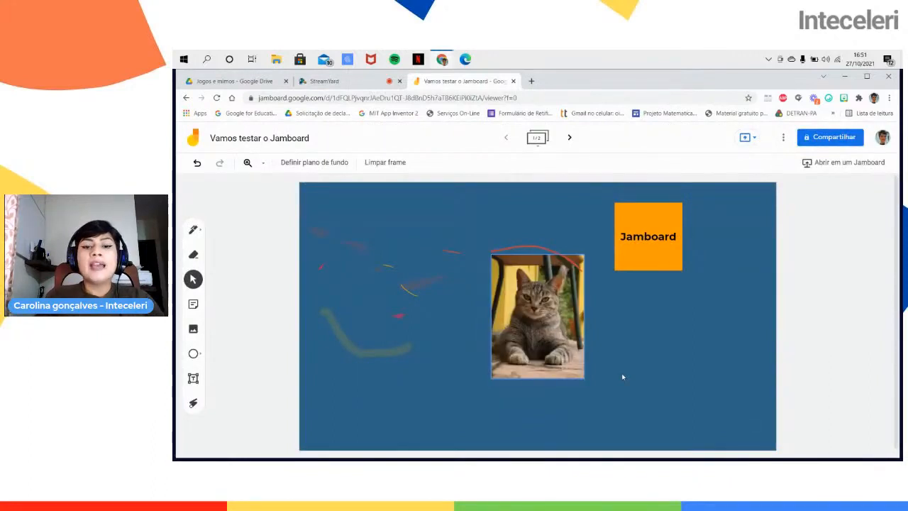
click(532, 307)
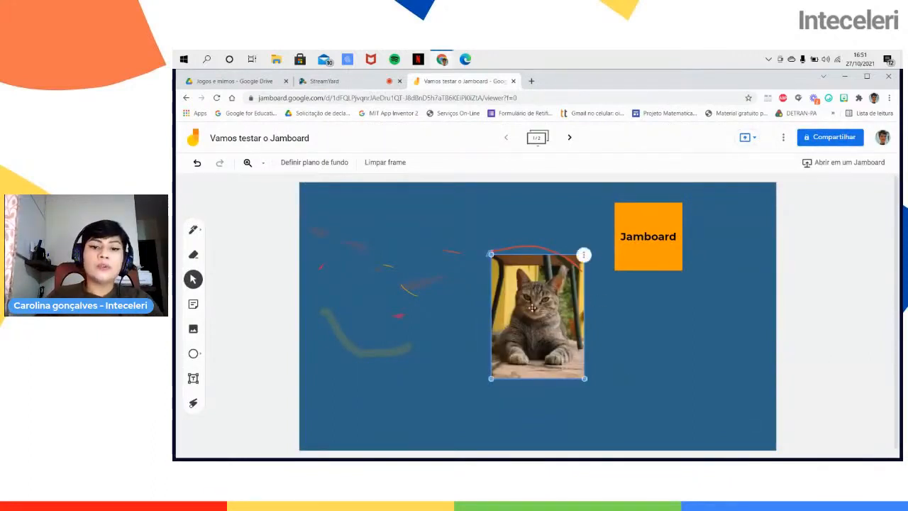
drag(532, 307, 661, 360)
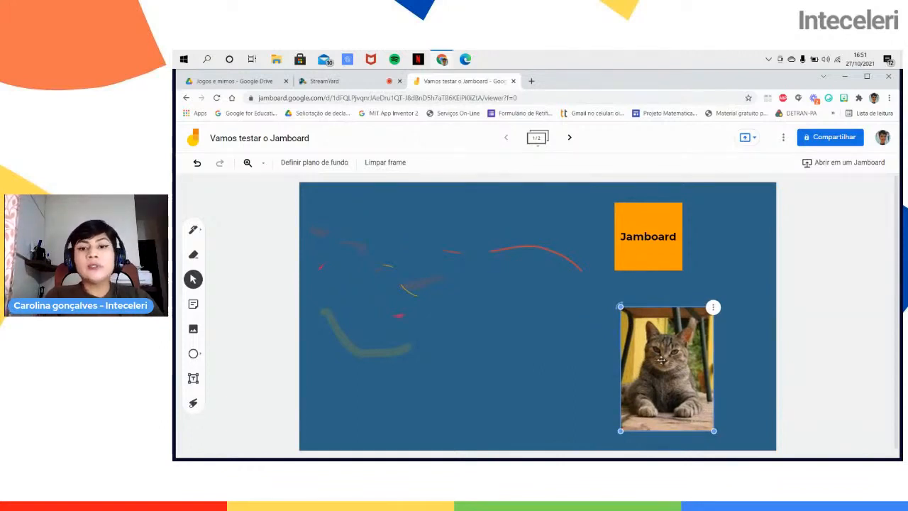
View the Google Drive folders offered as an image source and close the image picker without inserting anything
click(193, 328)
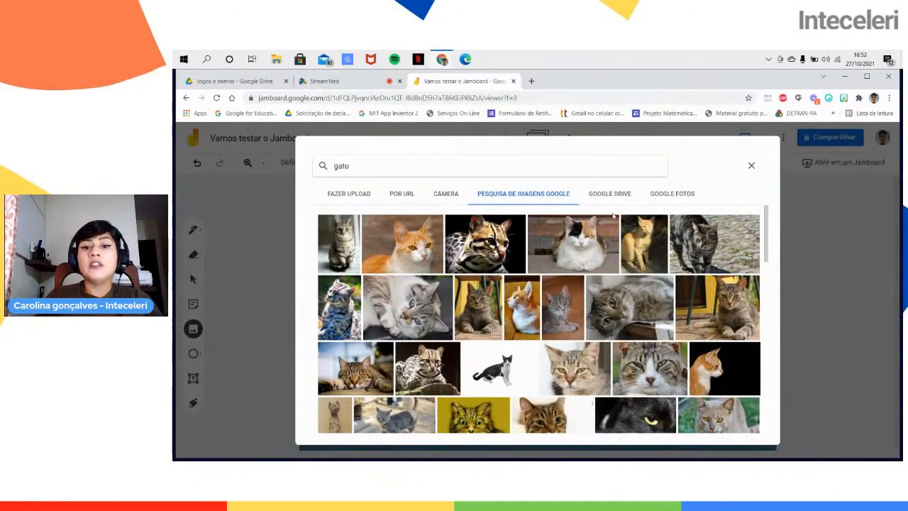
click(752, 164)
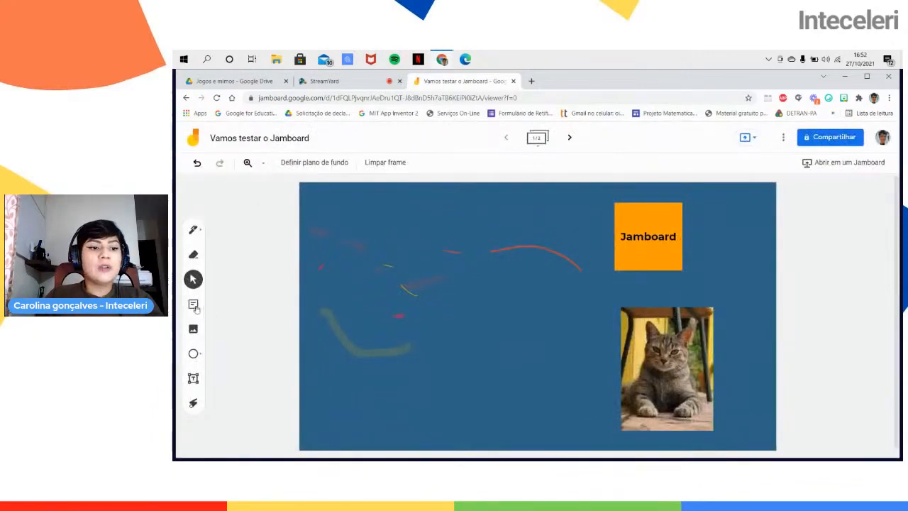
click(193, 329)
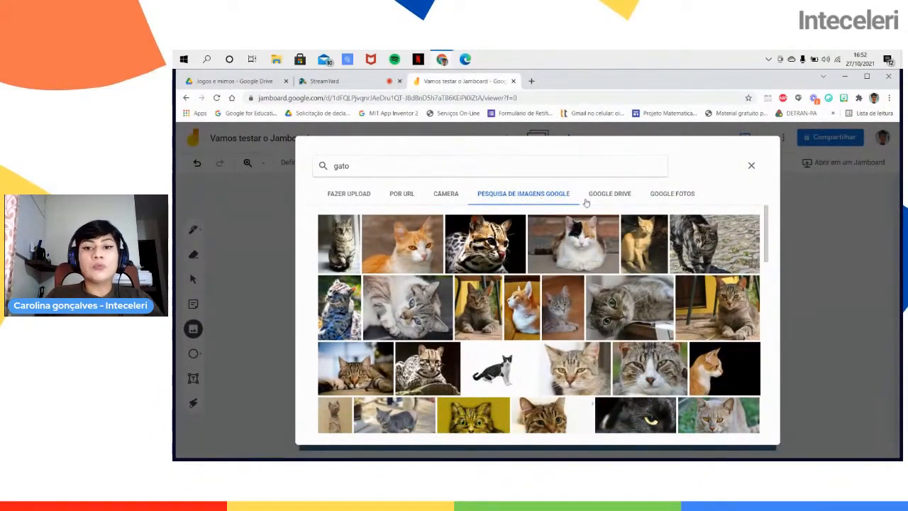
click(620, 201)
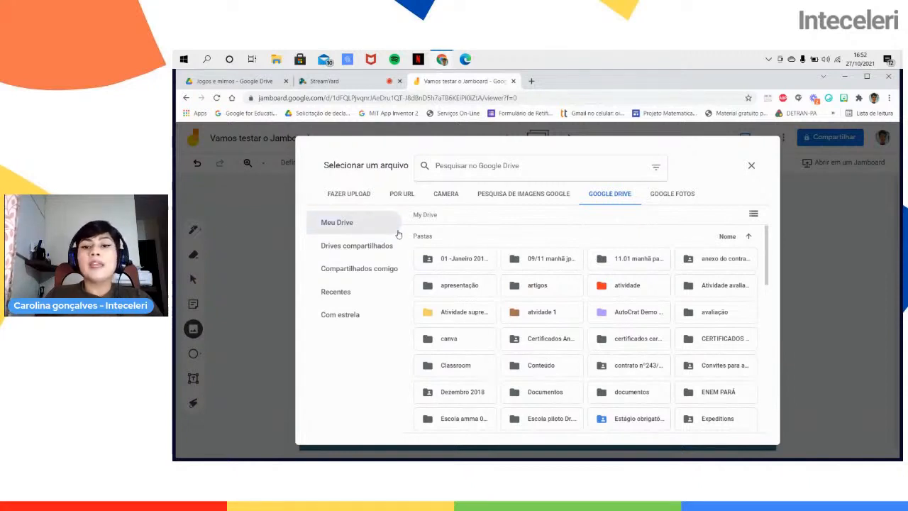
click(752, 167)
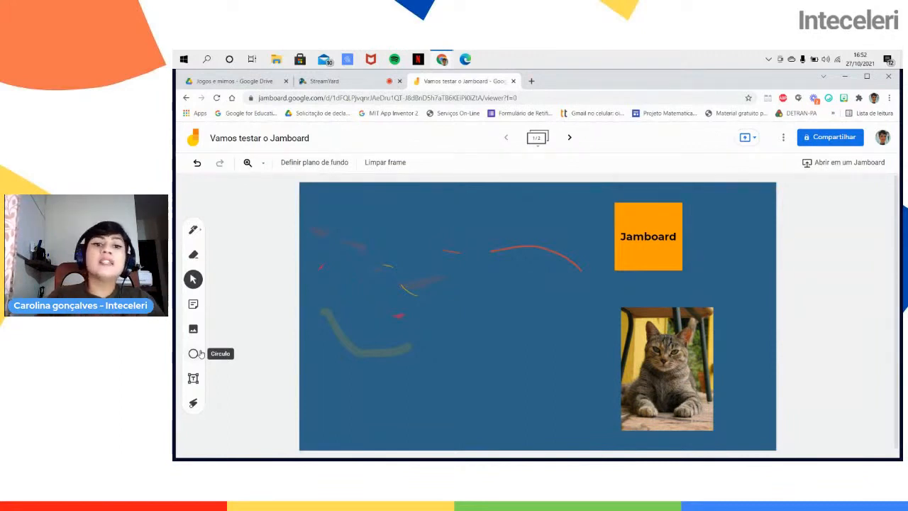
Draw a white square shape in the upper middle of the frame, over the start of the long red curve
click(198, 356)
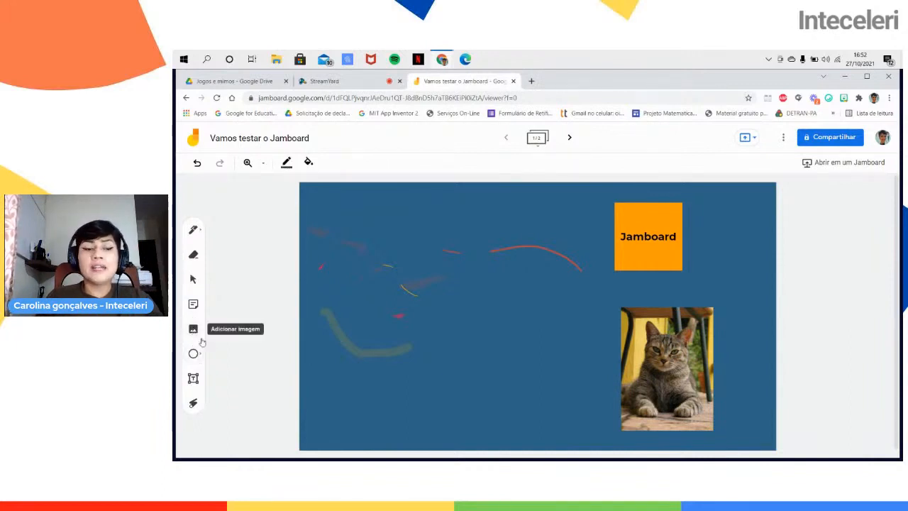
click(198, 355)
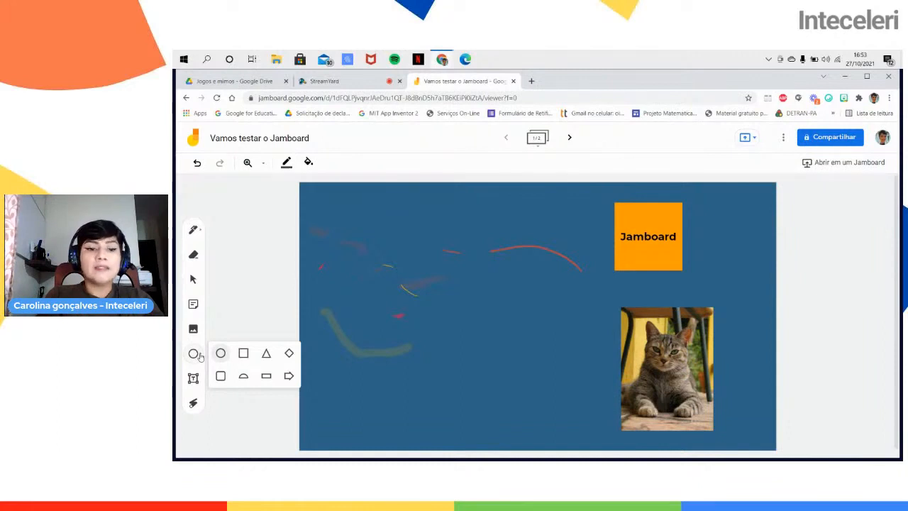
click(243, 352)
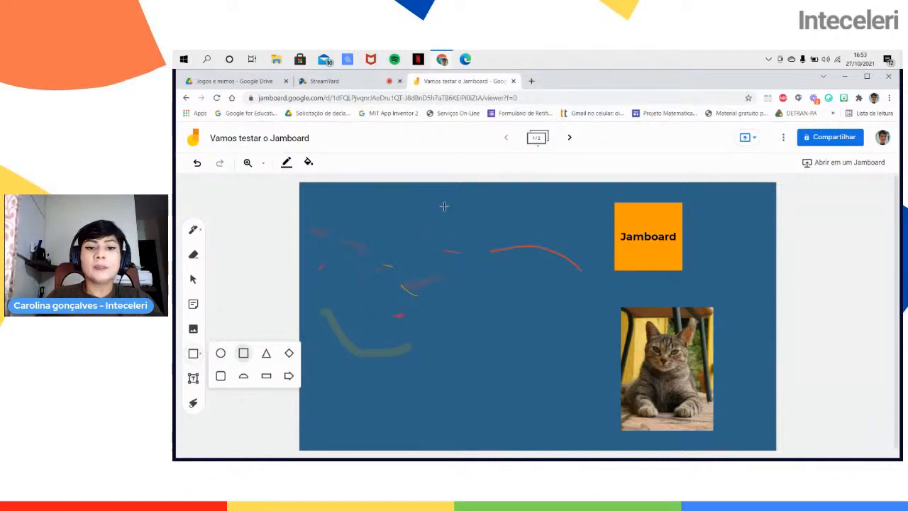
drag(445, 207, 515, 267)
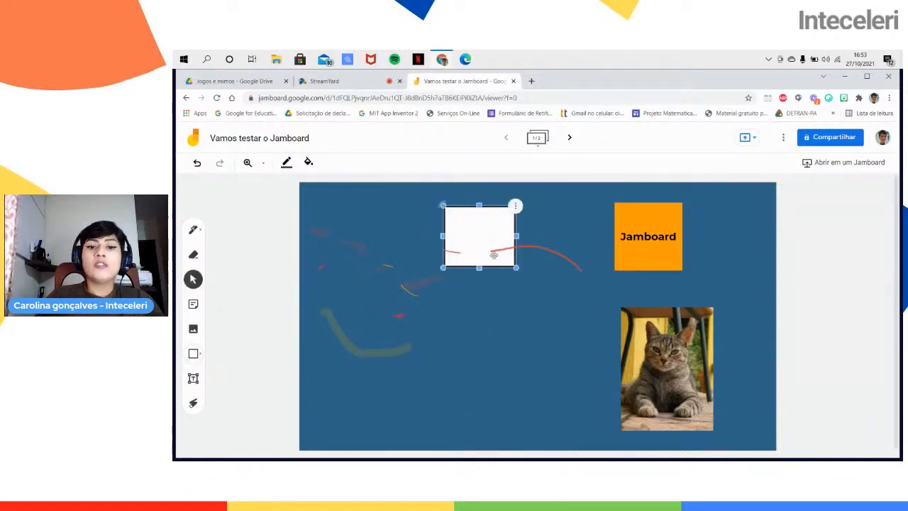
Draw a white ellipse with the circle shape below the square, slightly wider than it is tall
click(194, 353)
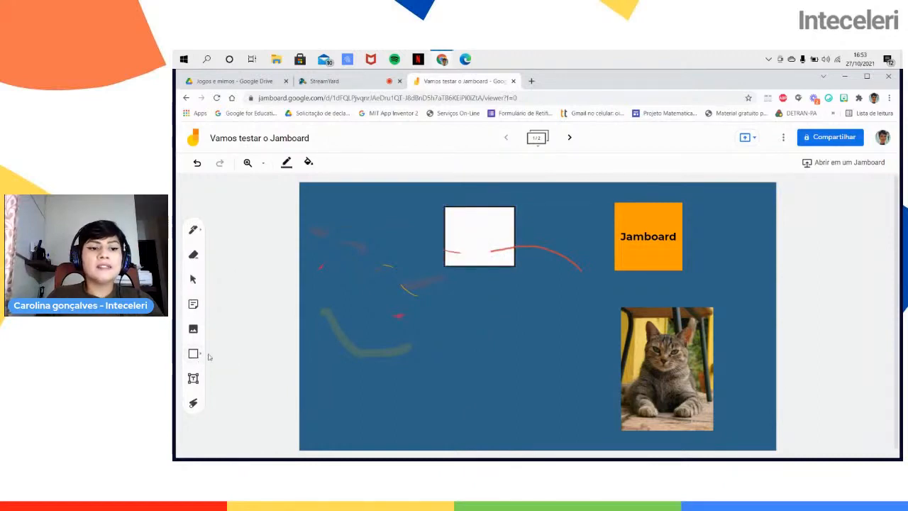
click(198, 354)
click(221, 353)
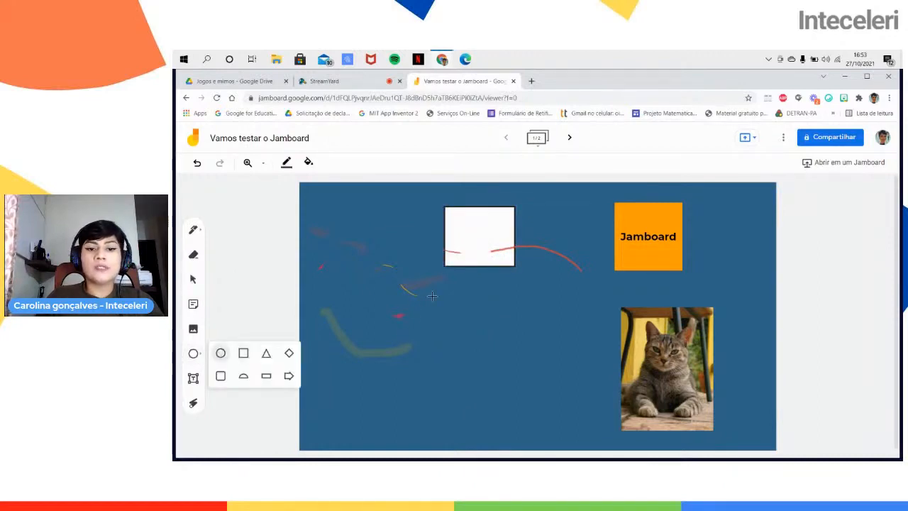
drag(430, 294, 512, 363)
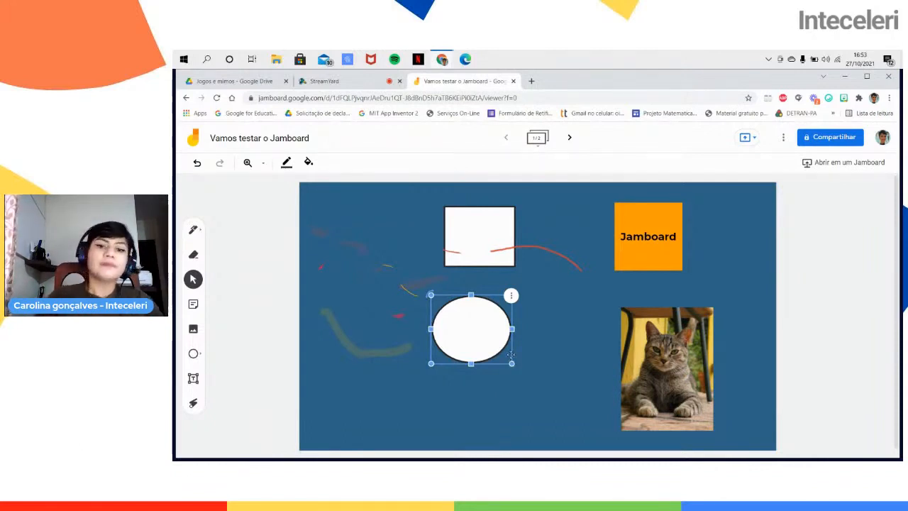
Move the white square to the left, clear of the long red curve and up-left of the ellipse
click(465, 223)
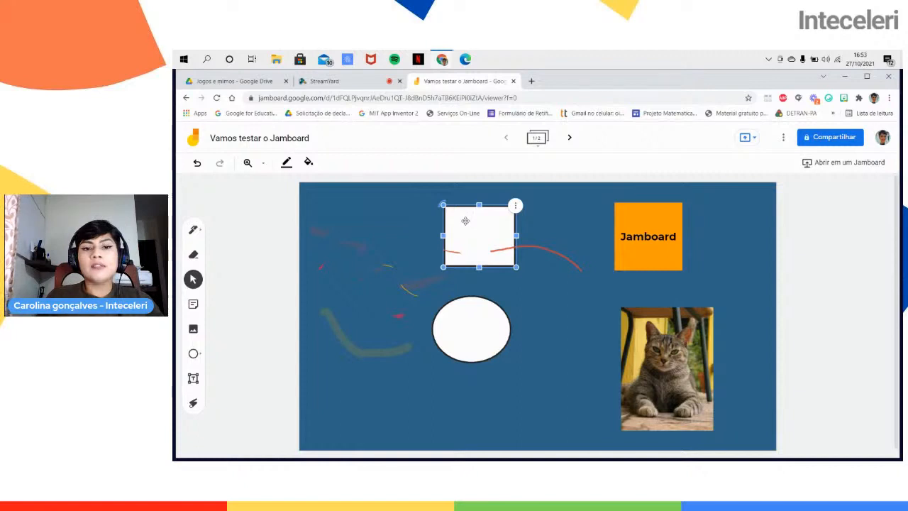
drag(466, 221, 399, 218)
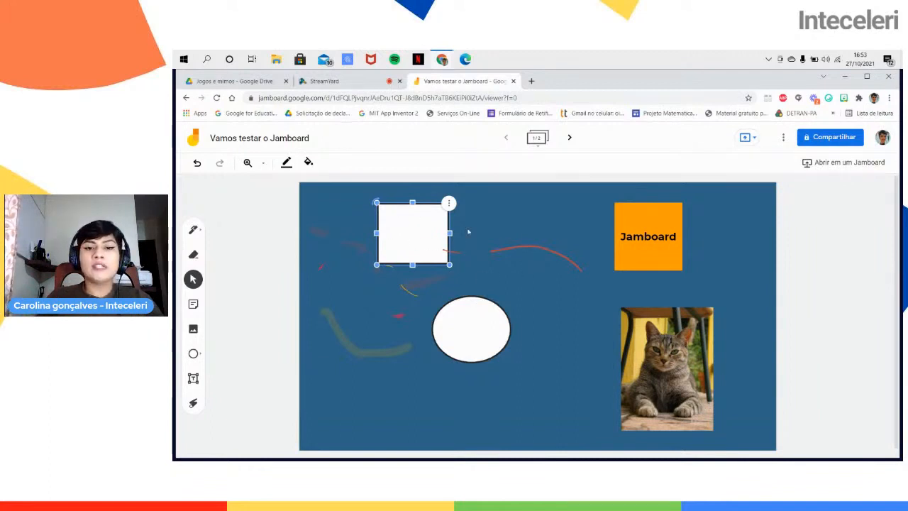
drag(431, 228, 447, 236)
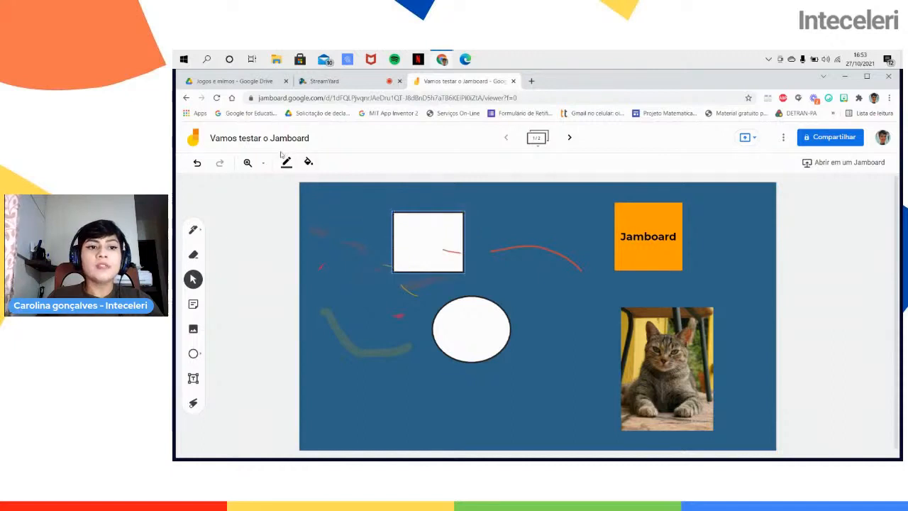
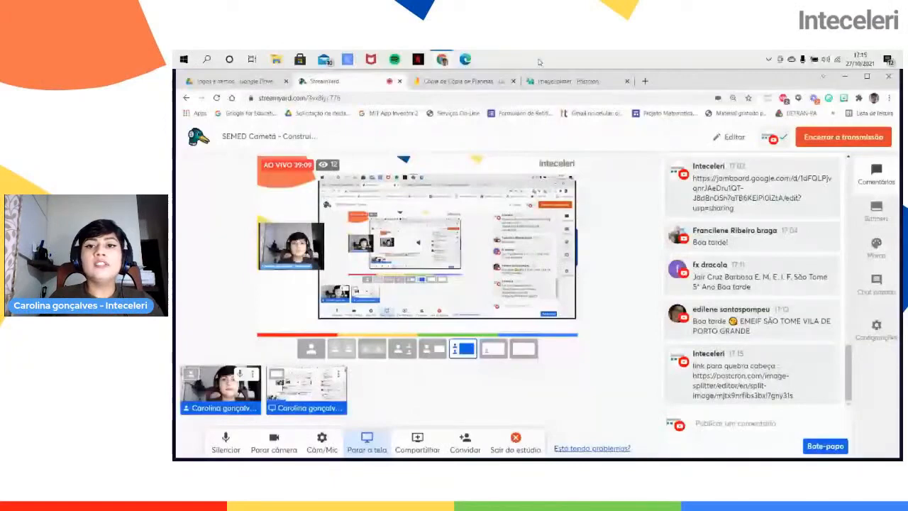
Close the ImageSplitter page and rearrange the planets puzzle pieces, placing the large sun piece directly beside the Earth piece in the top row
click(565, 83)
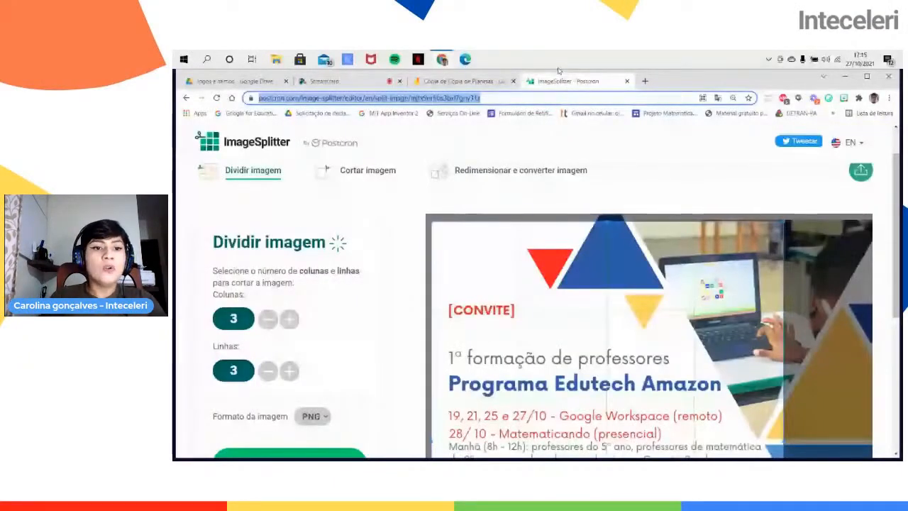
click(627, 81)
drag(423, 228, 408, 226)
drag(465, 311, 475, 313)
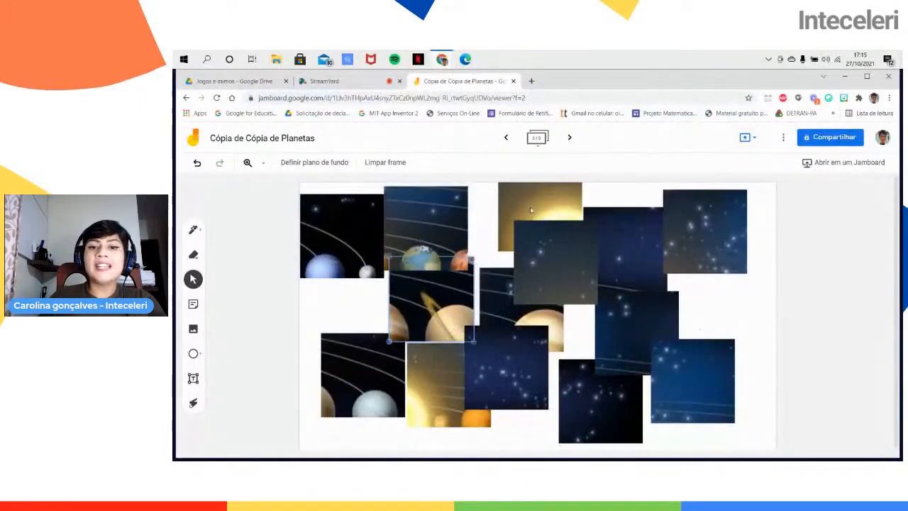
drag(529, 205, 484, 225)
mouse_move(596, 303)
mouse_down()
mouse_move(608, 248)
mouse_move(610, 312)
mouse_up()
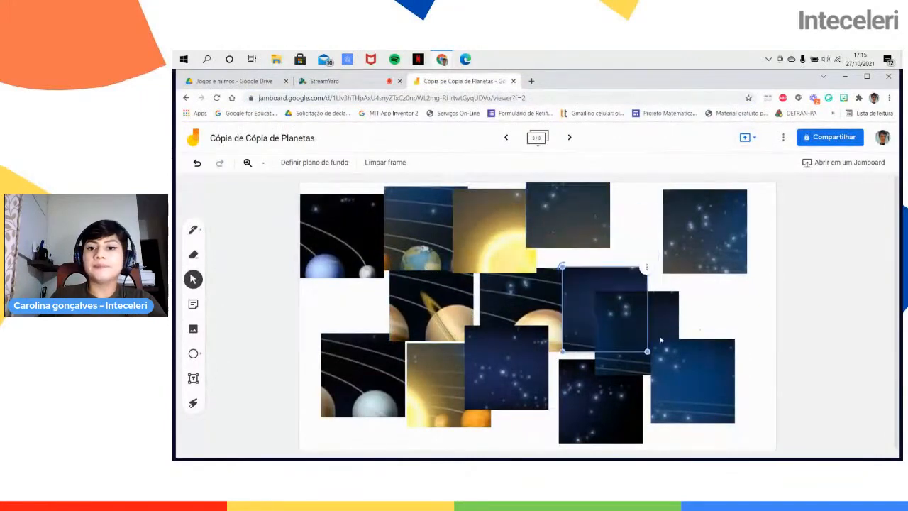
drag(659, 337, 690, 289)
Return to the list of recent jams and open the jam "Jogo da memória"
click(190, 142)
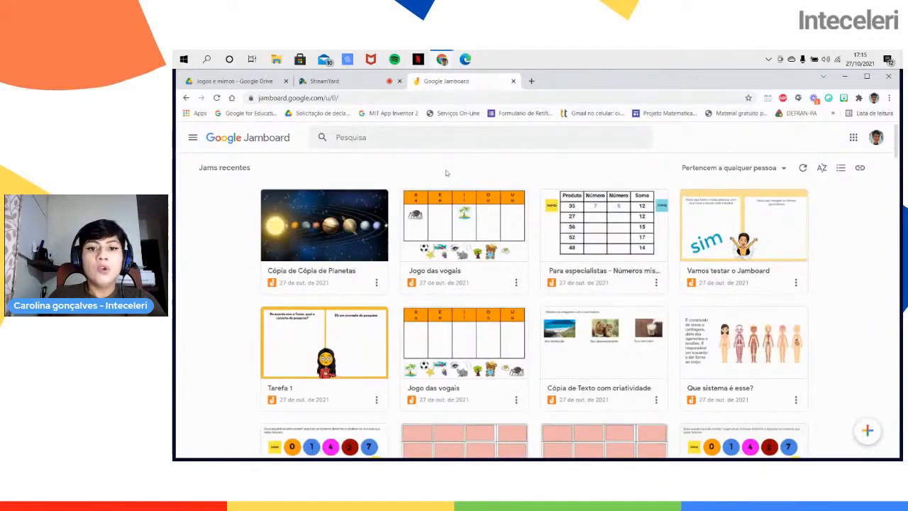
scroll(519, 374, down, 3)
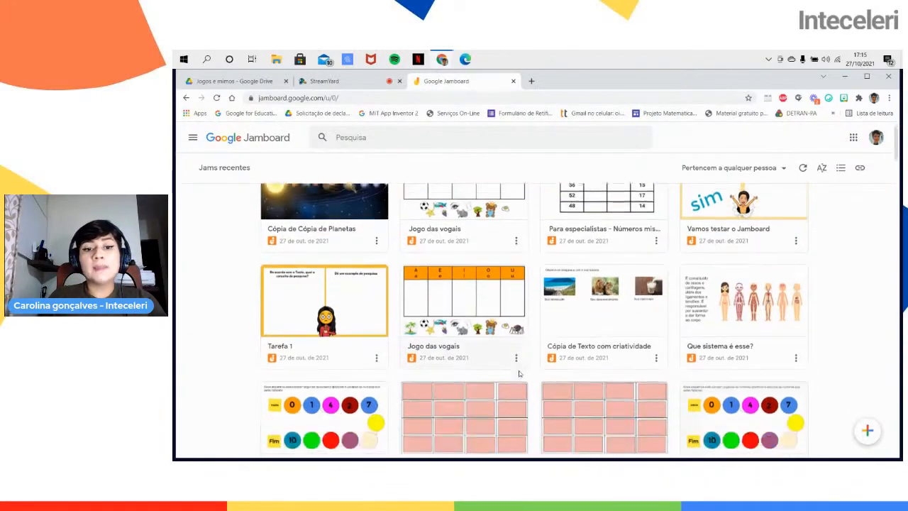
click(482, 327)
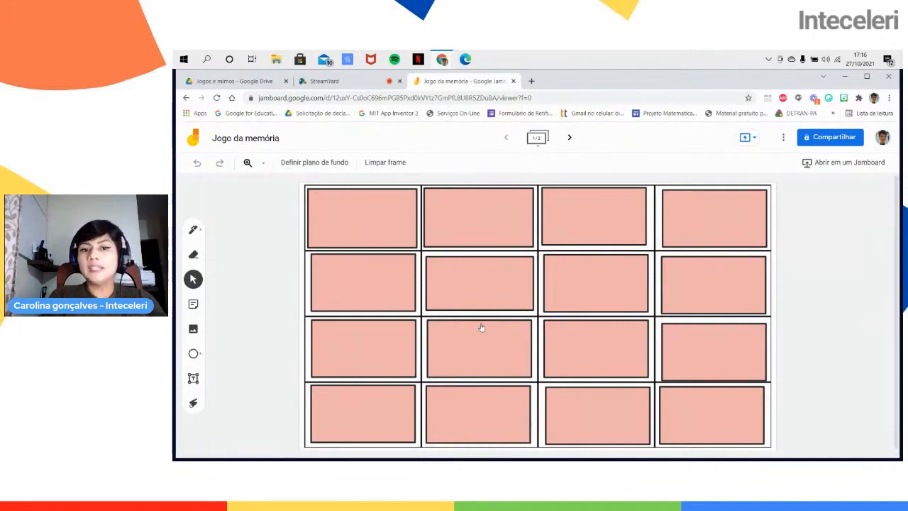
Slide the first card of the top row over the second one to uncover the backpack, and nudge the grid slightly down
drag(372, 207, 480, 216)
click(391, 210)
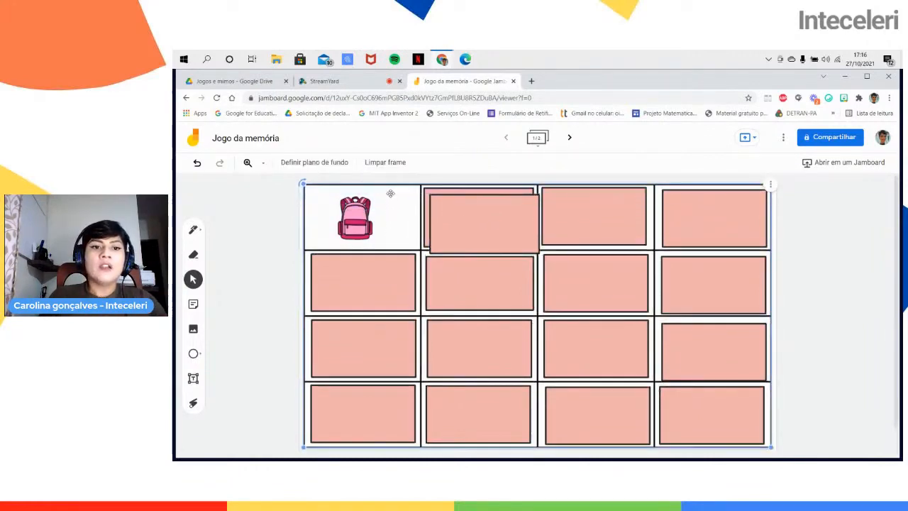
mouse_move(390, 193)
mouse_down()
mouse_move(384, 182)
mouse_move(369, 206)
mouse_move(391, 208)
mouse_move(397, 200)
mouse_move(388, 205)
mouse_move(394, 212)
mouse_move(391, 205)
mouse_up()
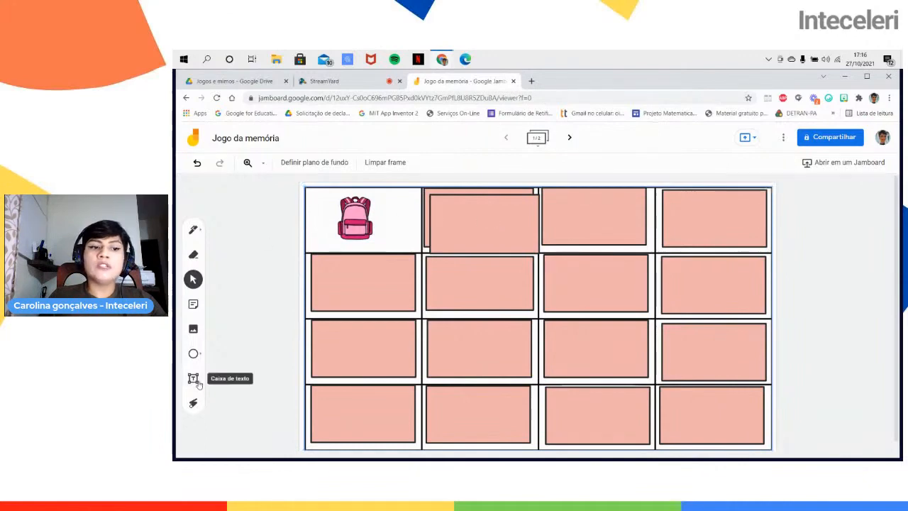
View the shapes offered by the shape tool and return to selecting objects without adding a shape
click(194, 353)
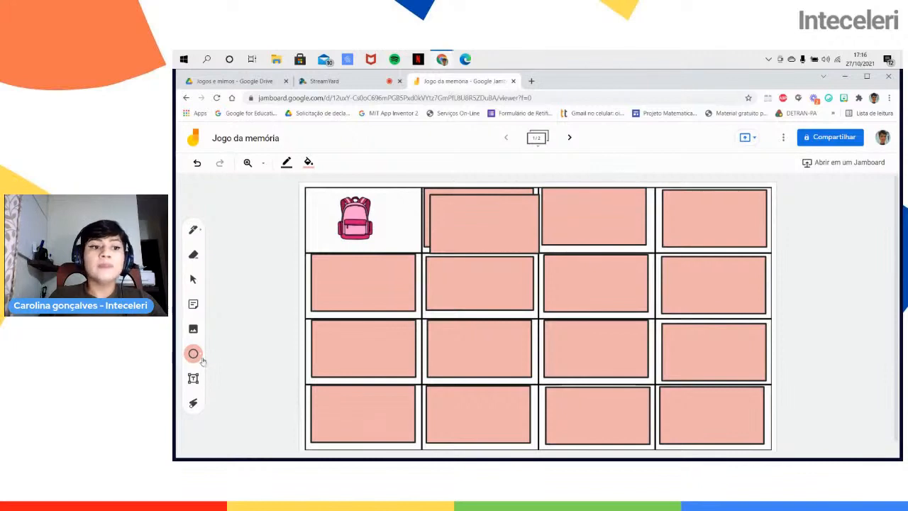
click(202, 360)
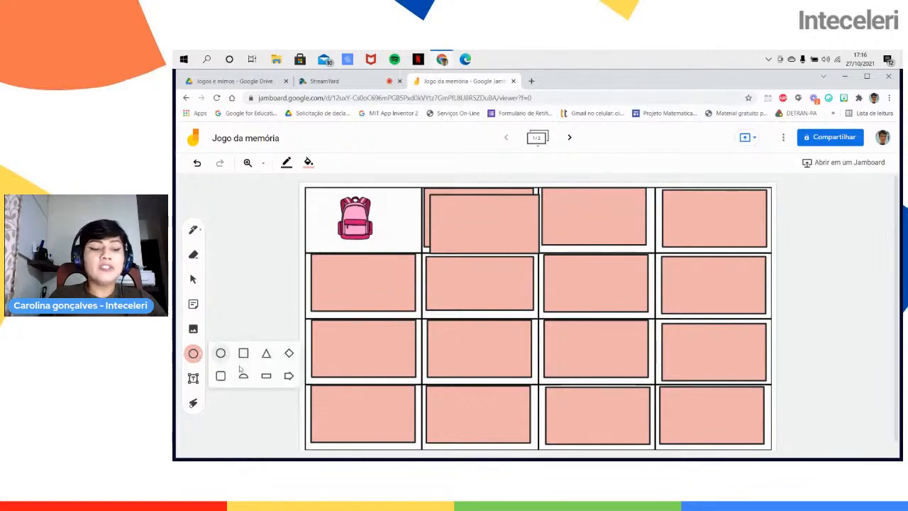
click(396, 220)
key(Delete)
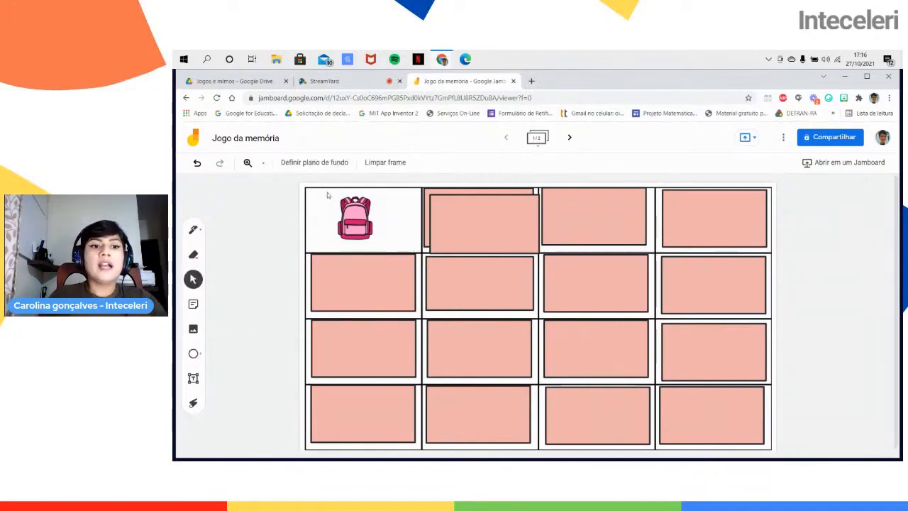
Nudge the grid image up and to the left, and shift the backpack picture slightly to the right within its cell
drag(326, 192, 320, 187)
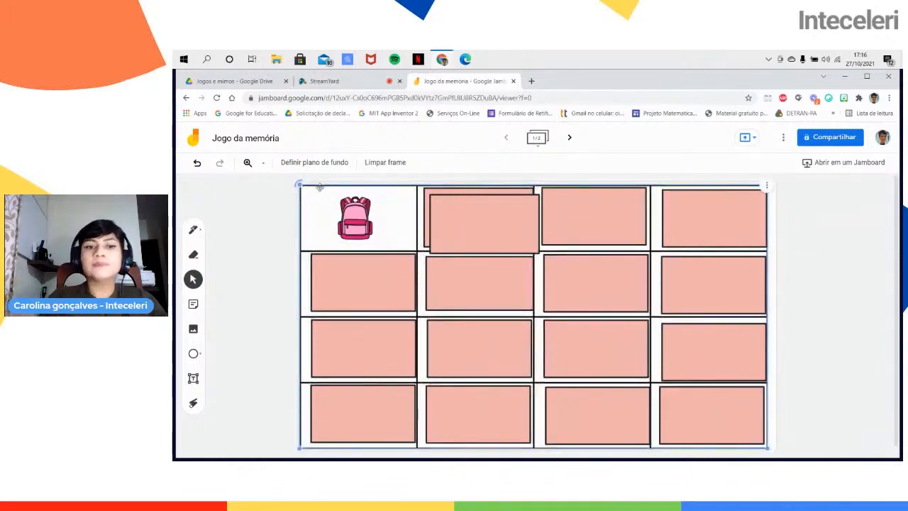
mouse_move(360, 212)
mouse_down()
mouse_move(370, 217)
mouse_move(367, 209)
mouse_move(353, 217)
mouse_move(364, 211)
mouse_move(390, 227)
mouse_move(385, 304)
mouse_move(334, 232)
mouse_move(351, 284)
mouse_move(363, 220)
mouse_up()
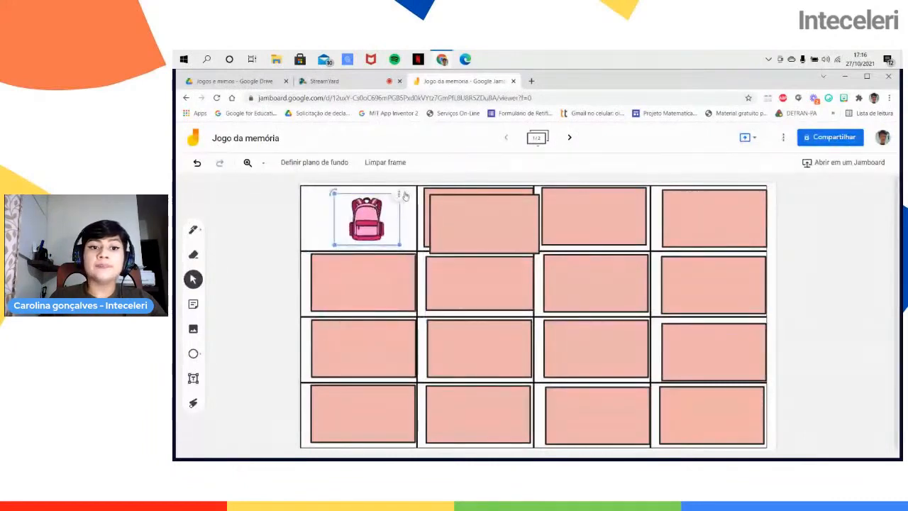
click(400, 194)
click(359, 211)
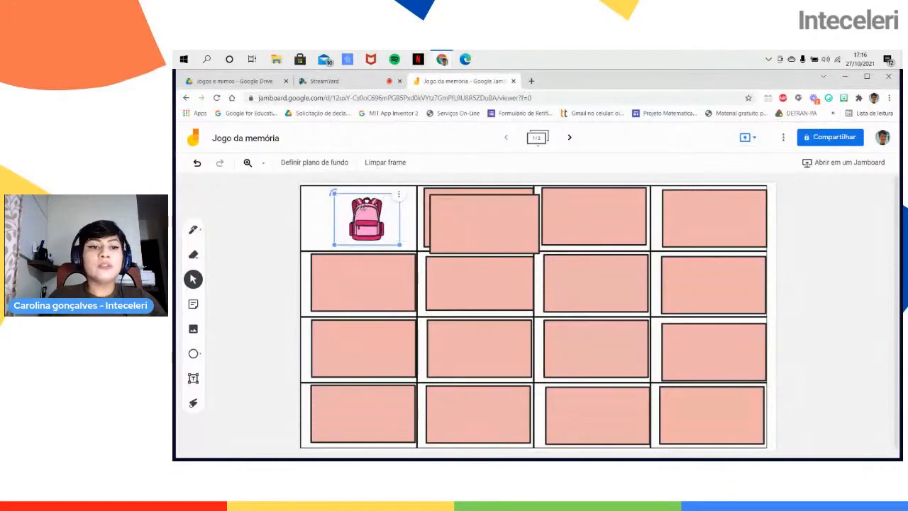
mouse_move(363, 212)
mouse_down()
mouse_move(344, 207)
mouse_move(361, 211)
mouse_move(345, 227)
mouse_move(365, 209)
mouse_up()
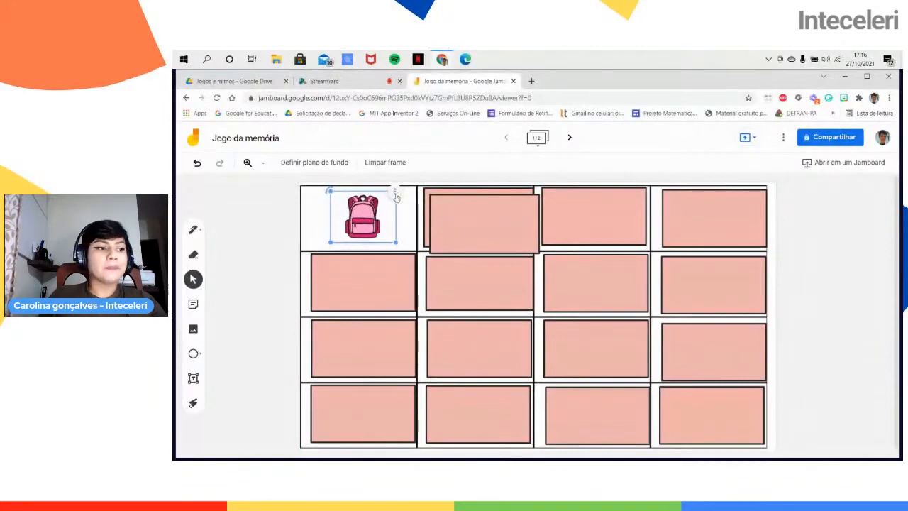
View the ordering options for the backpack picture, such as "Enviar para trás" and "Enviar para o fundo", without applying any
click(397, 196)
mouse_move(415, 229)
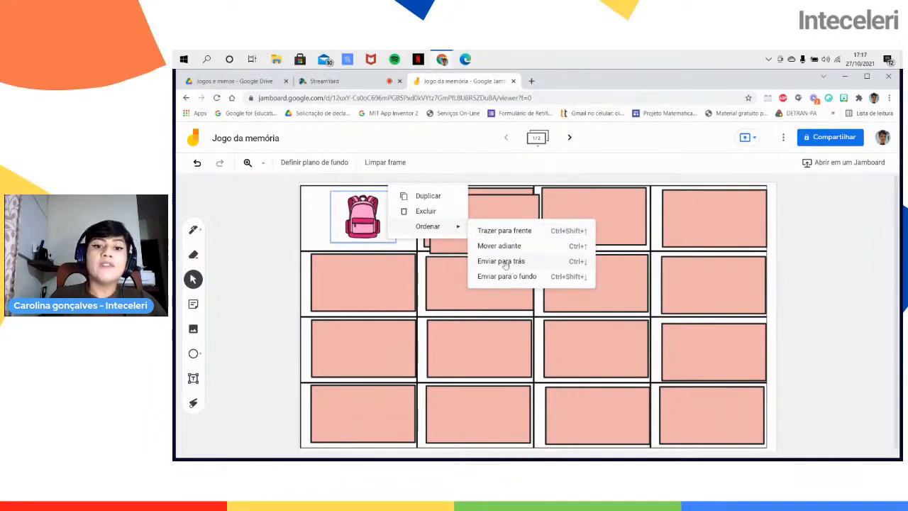
click(382, 274)
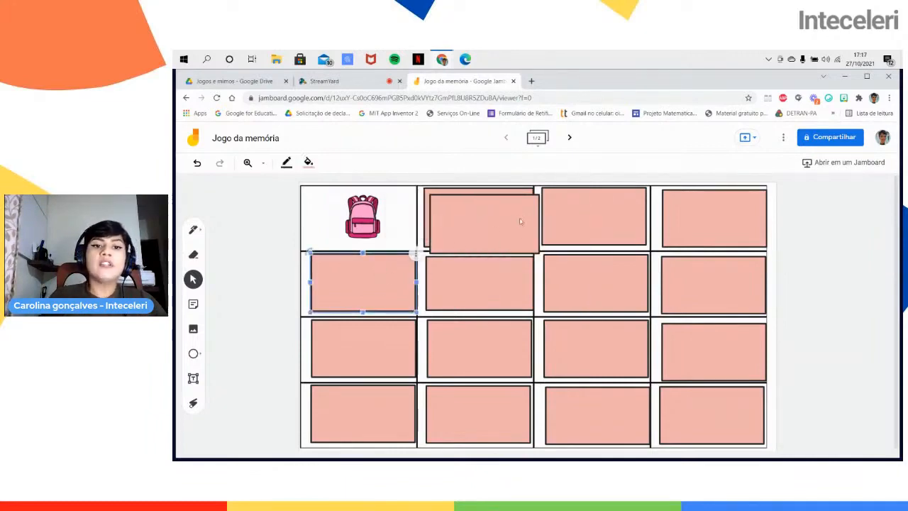
Put the card back over the backpack, and move the second top-row card down off the ball picture and back again
drag(521, 219, 394, 210)
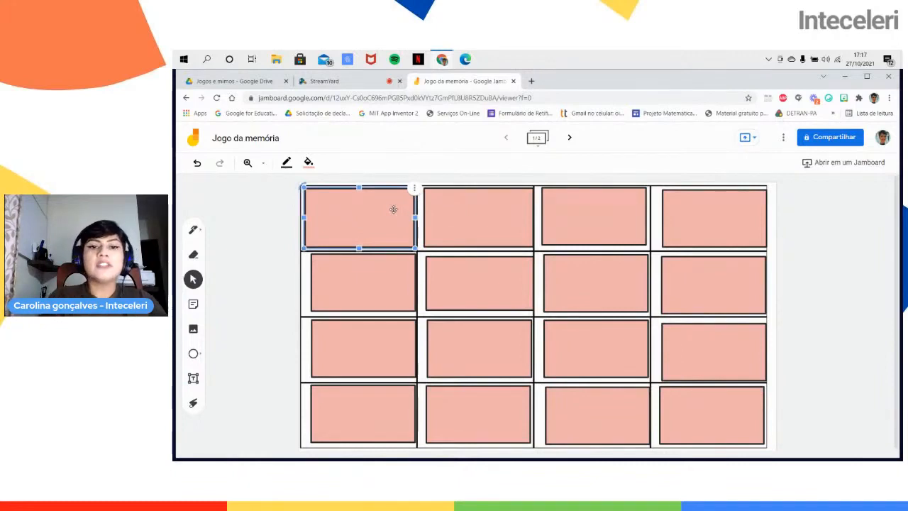
click(478, 216)
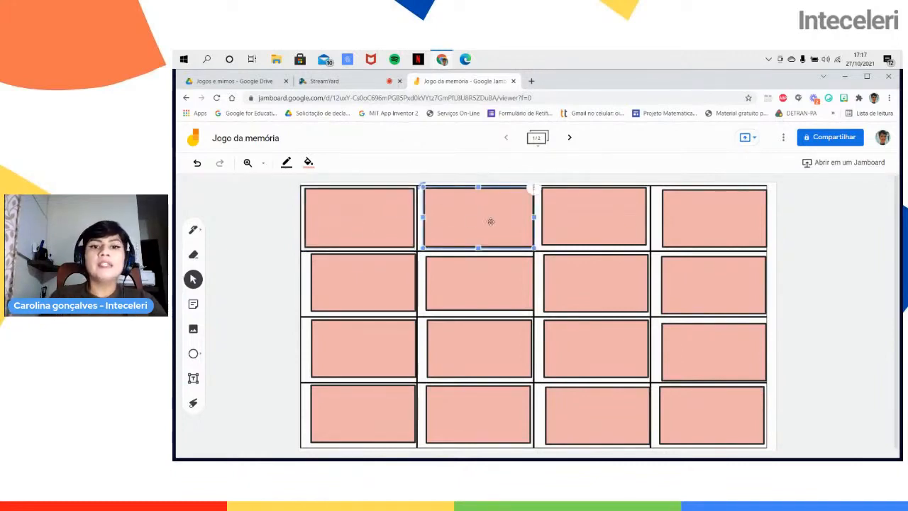
drag(491, 222, 493, 294)
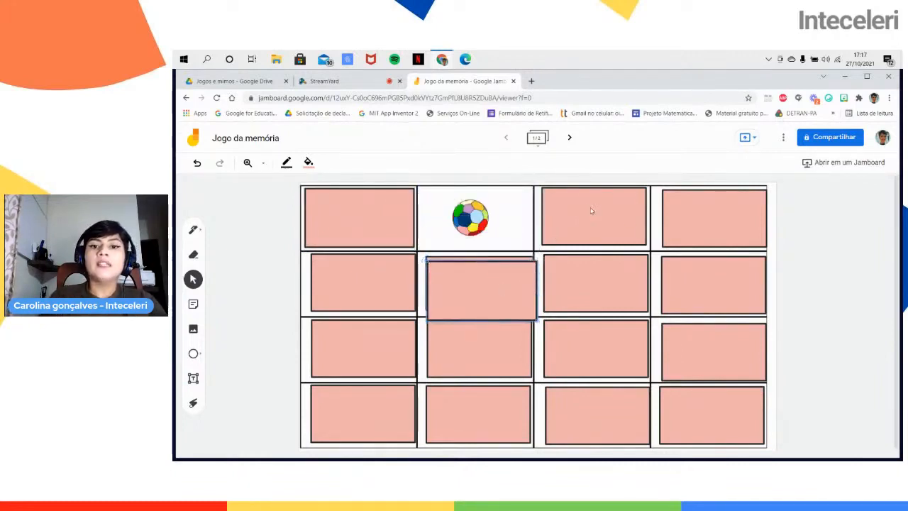
mouse_move(592, 211)
mouse_down()
mouse_move(593, 278)
mouse_move(587, 211)
mouse_up()
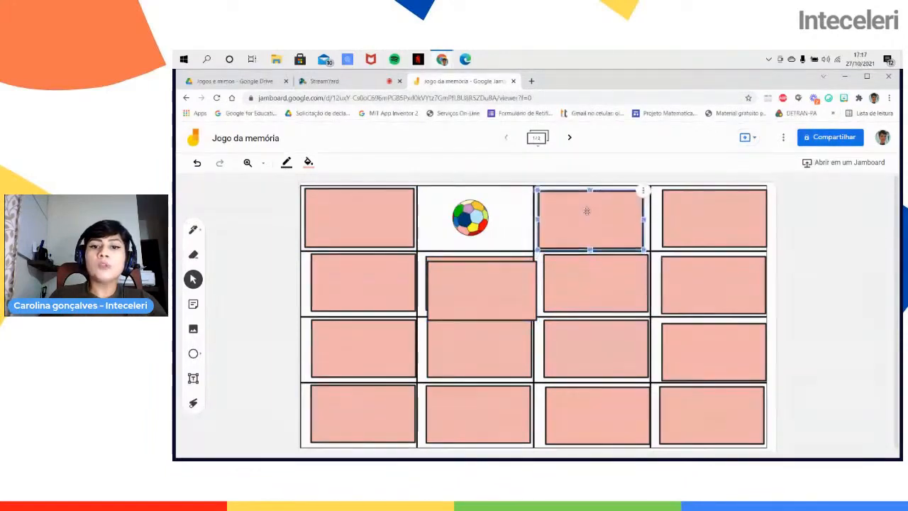
drag(487, 277, 484, 209)
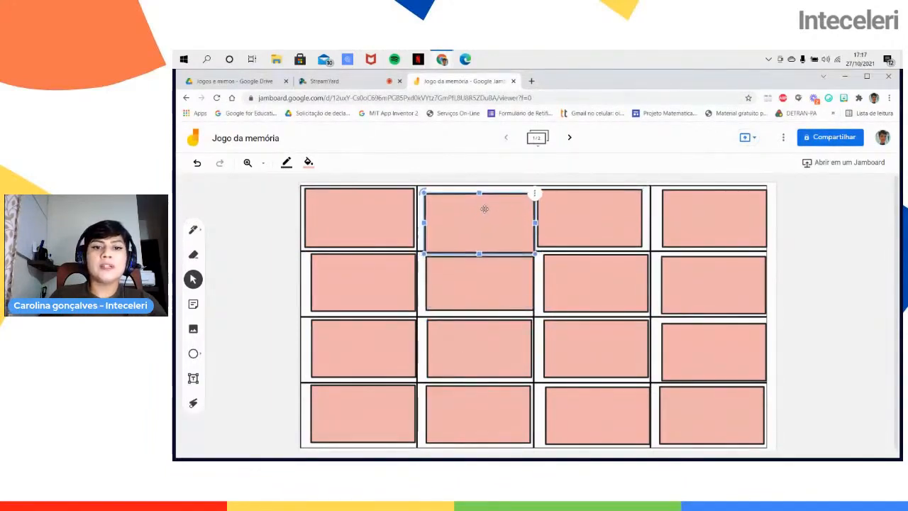
Slide the fourth card of the top row down to uncover its picture and place it back over the cell
drag(702, 202, 713, 300)
click(704, 220)
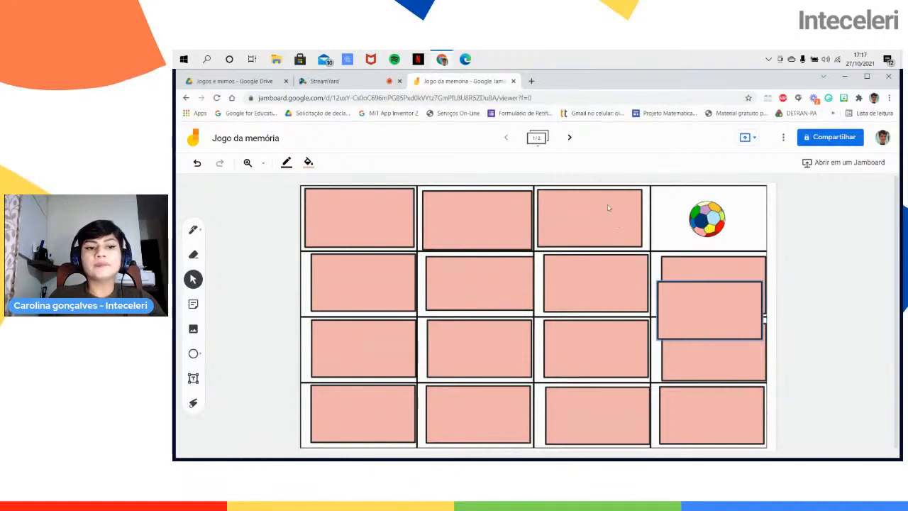
drag(714, 320, 712, 230)
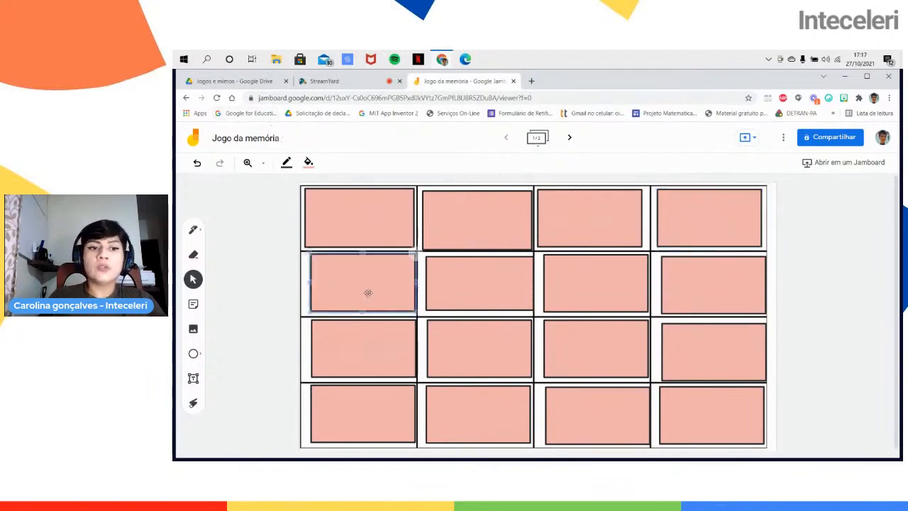
Nudge the first three cards of the second row slightly within their cells
drag(367, 292, 363, 294)
click(439, 284)
drag(440, 283, 444, 282)
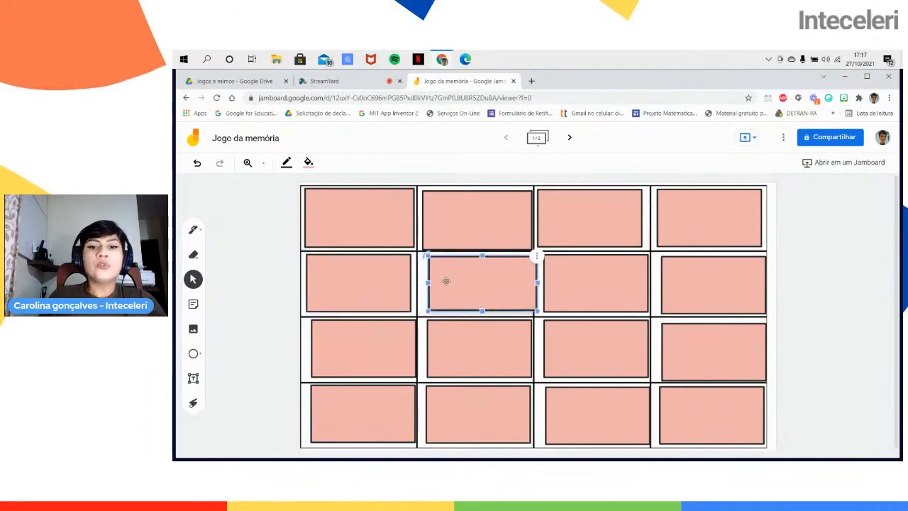
click(616, 276)
drag(618, 274, 615, 274)
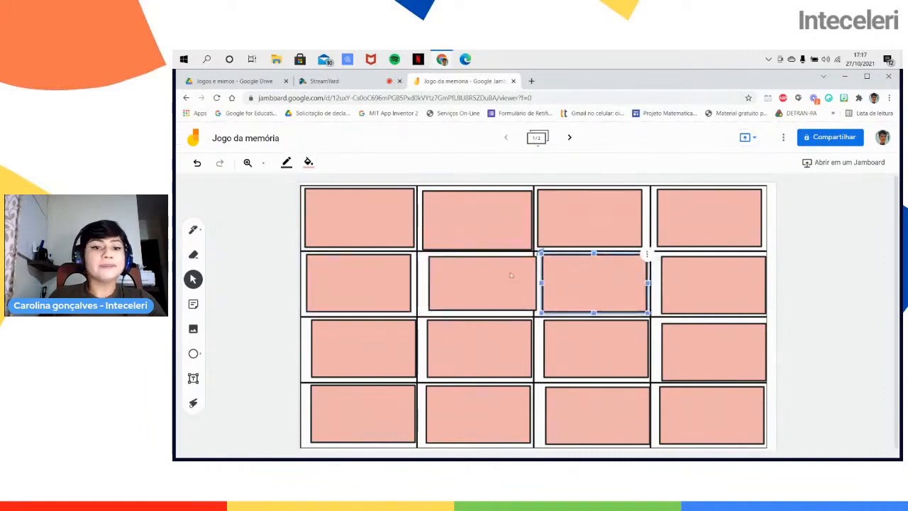
drag(499, 274, 495, 274)
Go back to the recent jams and open "Cópia de Texto com criatividade"
click(198, 140)
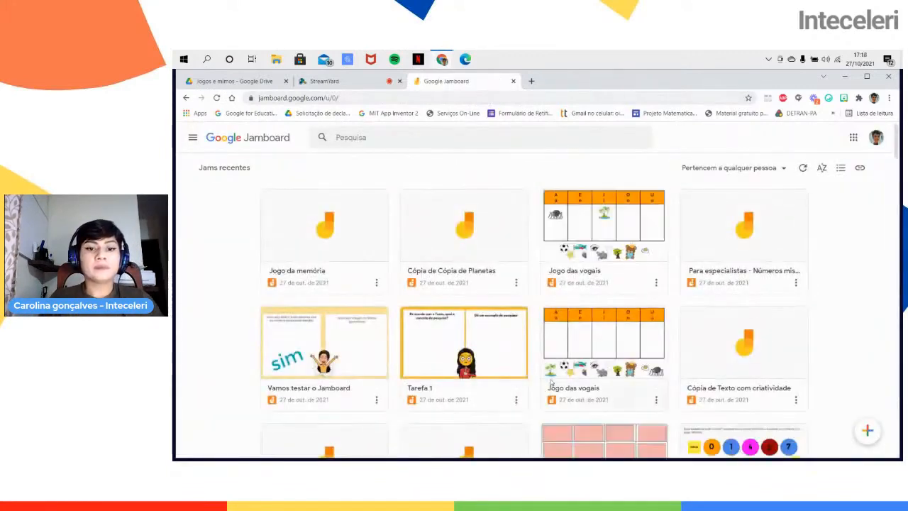
scroll(743, 353, down, 1)
scroll(744, 352, down, 2)
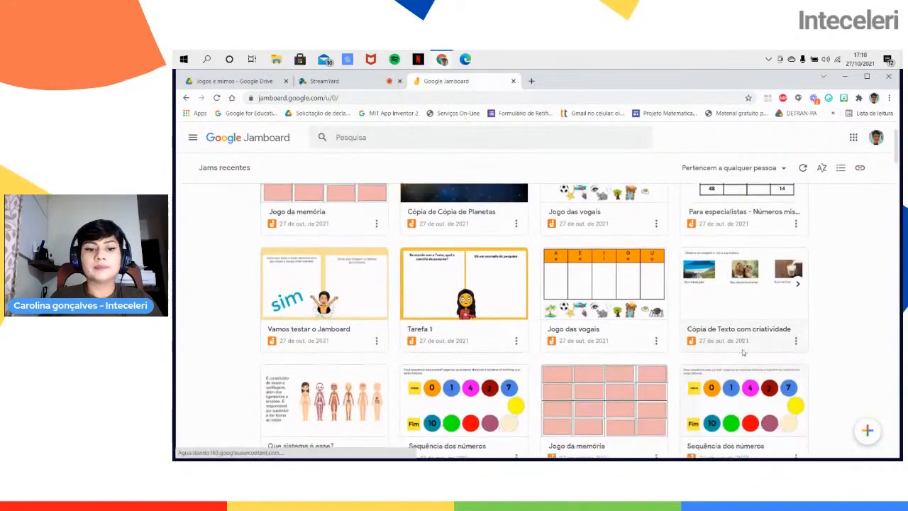
scroll(738, 238, up, 1)
click(737, 232)
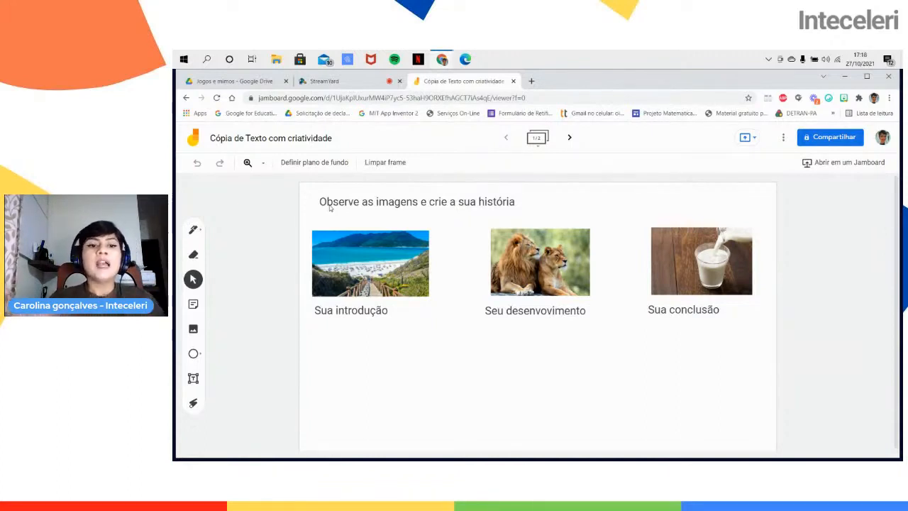
Move the beach image slightly up, away from the "Sua introdução" text below it
click(348, 257)
mouse_move(353, 255)
mouse_down()
mouse_move(355, 224)
mouse_move(356, 251)
mouse_move(363, 249)
mouse_up()
click(436, 342)
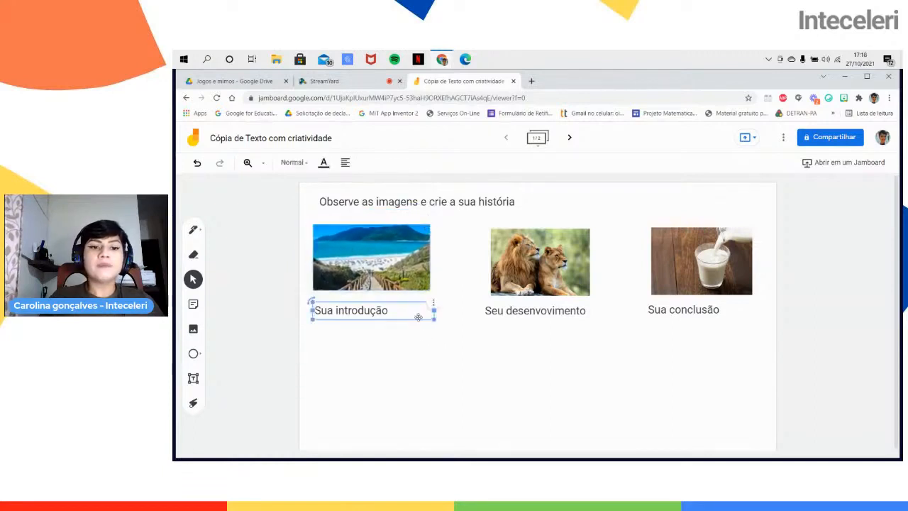
click(369, 237)
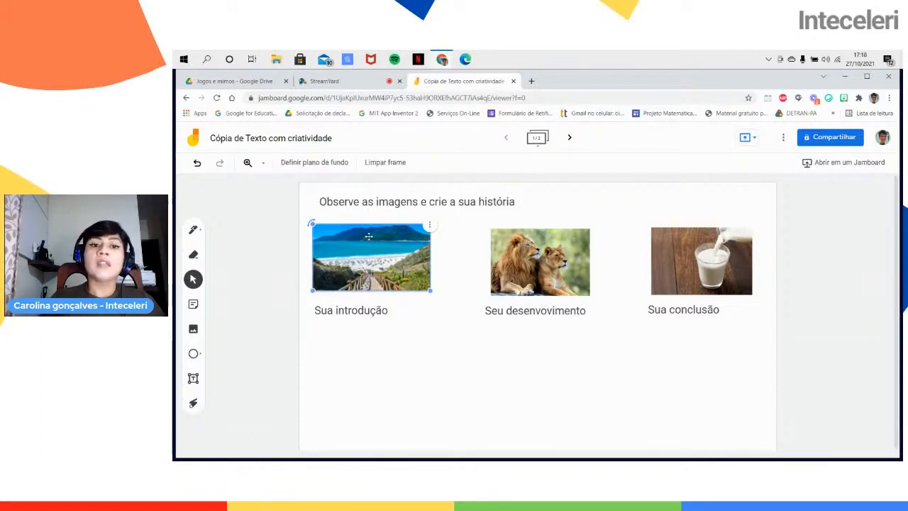
Move the lions image and the glass of milk image slightly up and to the left above their captions
mouse_move(543, 251)
mouse_down()
mouse_move(539, 226)
mouse_move(537, 242)
mouse_up()
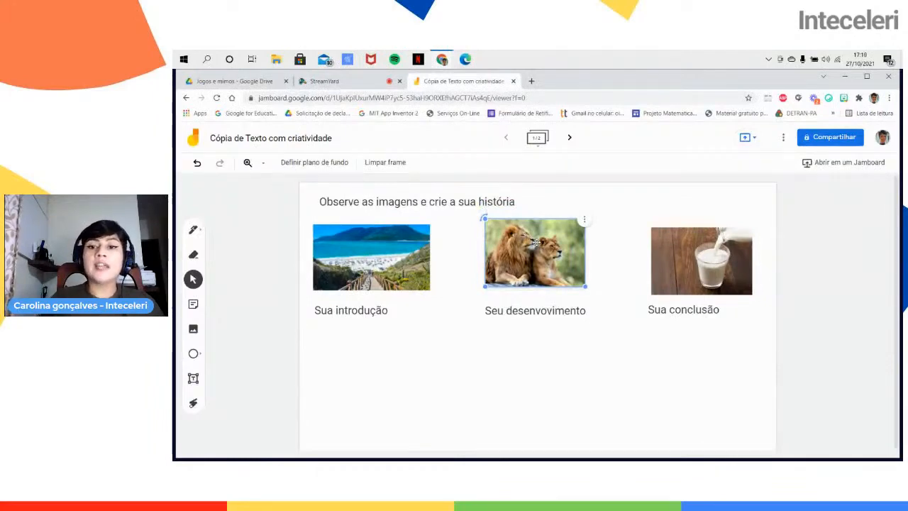
drag(715, 270, 692, 247)
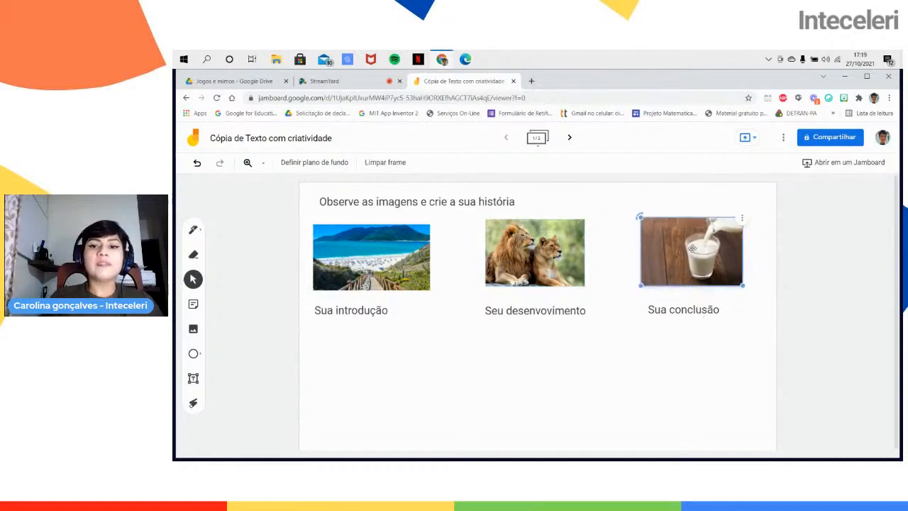
click(623, 292)
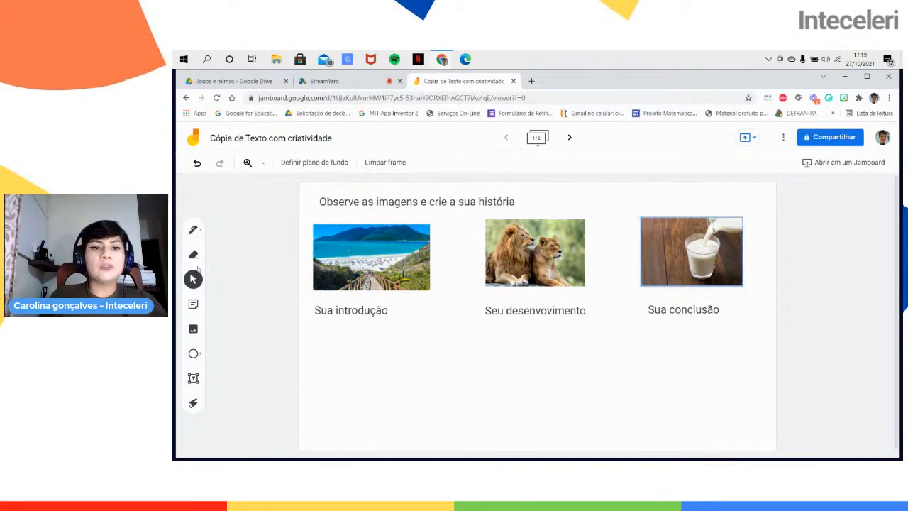
click(693, 260)
click(618, 274)
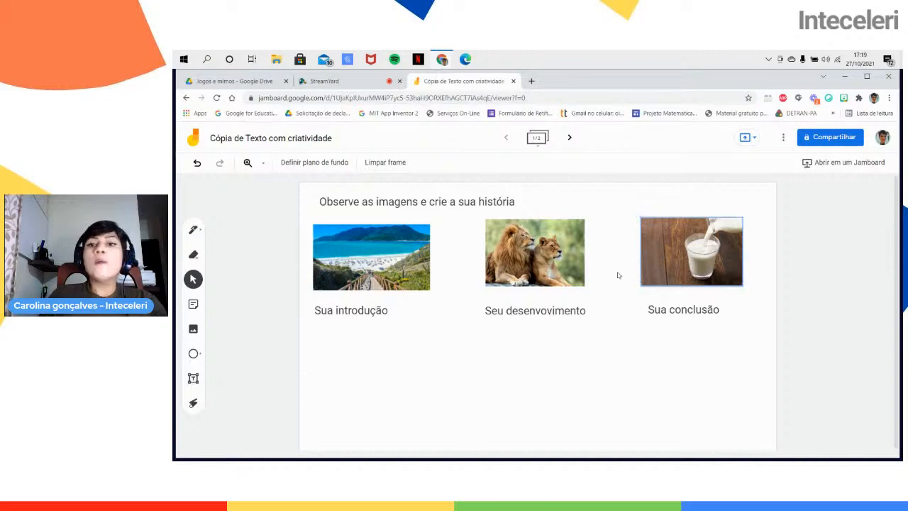
Add a wide empty text box below the three image captions, spanning all of them, and set its text style to Normal
click(193, 379)
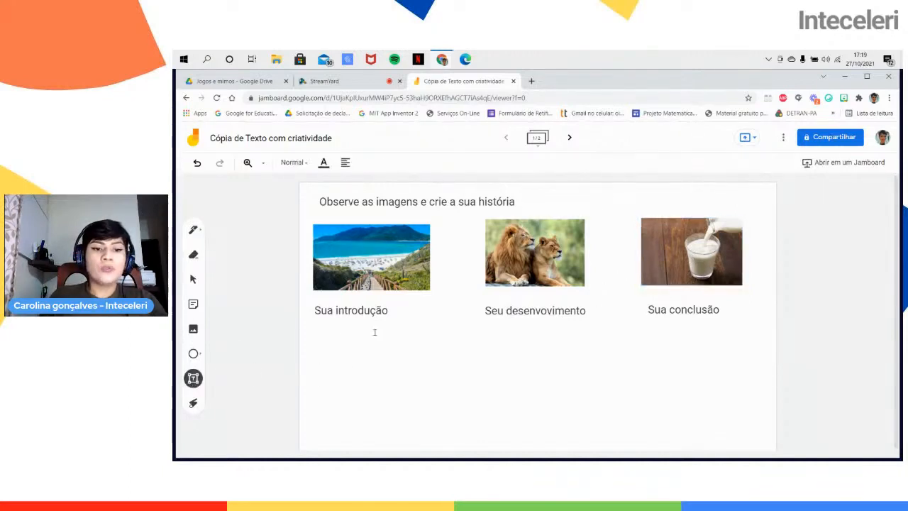
mouse_move(321, 329)
mouse_down()
mouse_move(719, 434)
mouse_move(743, 450)
mouse_up()
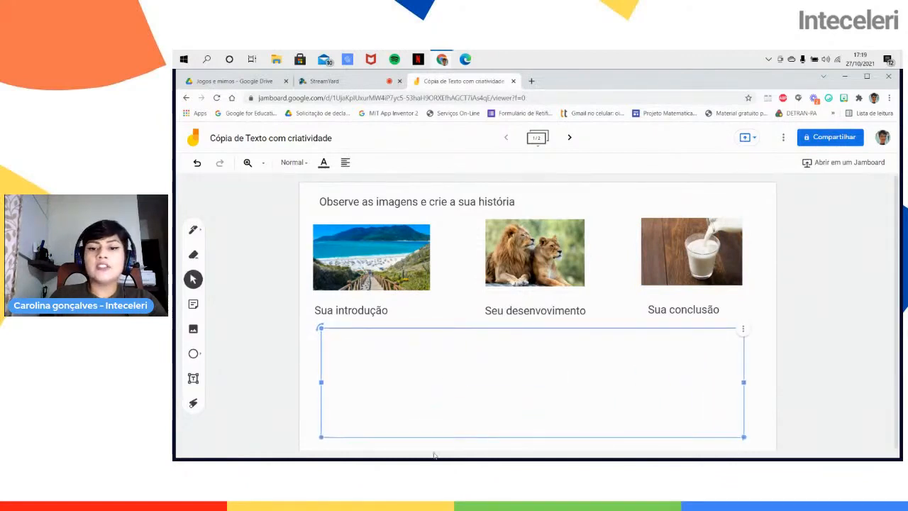
click(332, 337)
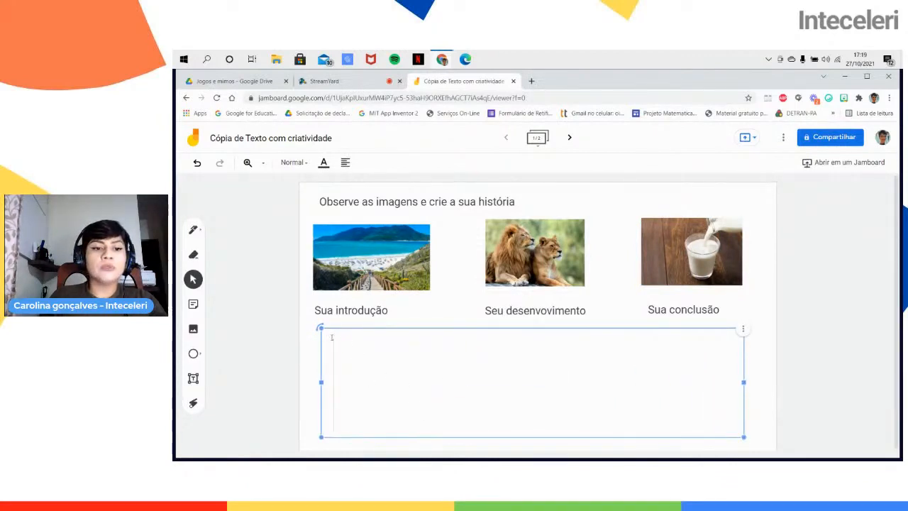
click(304, 163)
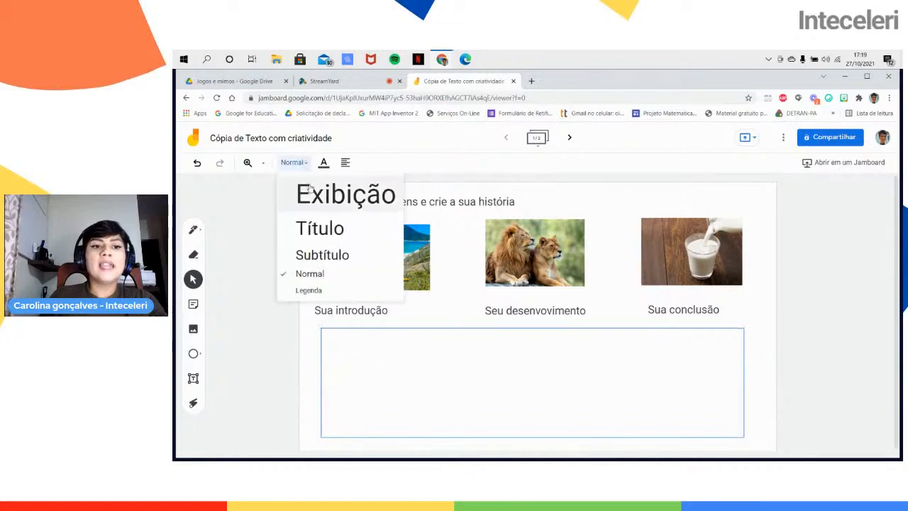
click(317, 277)
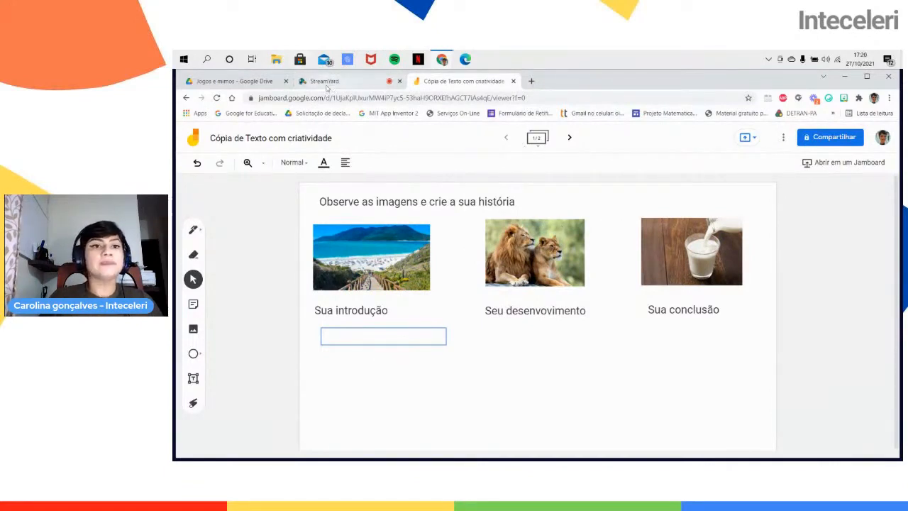
Leave the story-writing jam and return to the list of recent jams
click(193, 139)
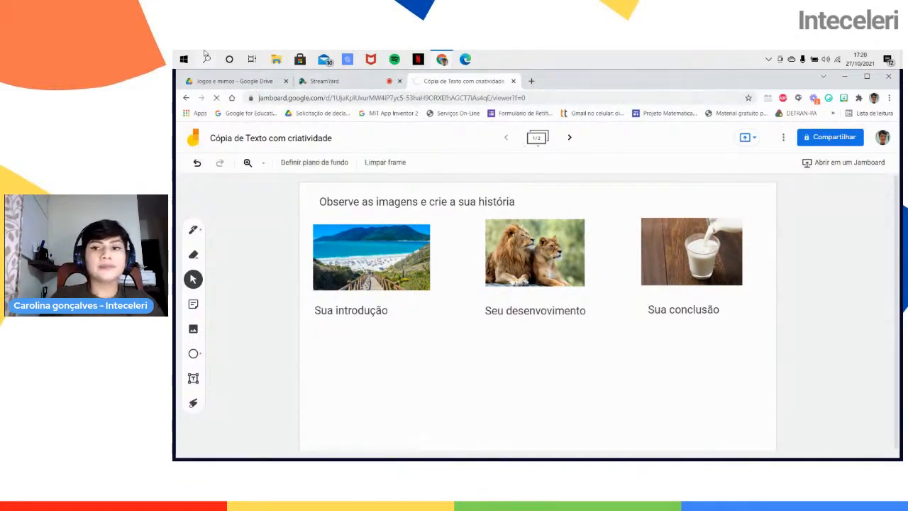